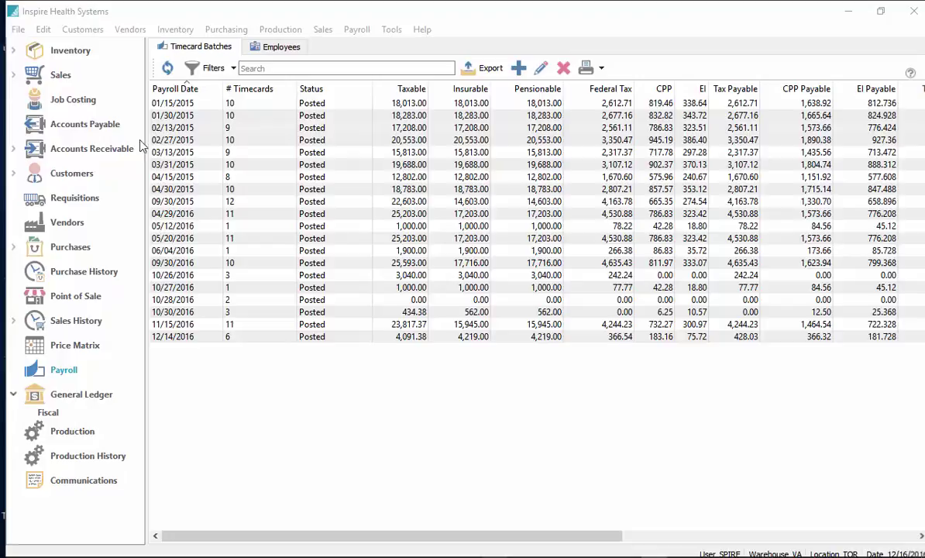
{"action": "left_click", "coordinate": [266, 120]}
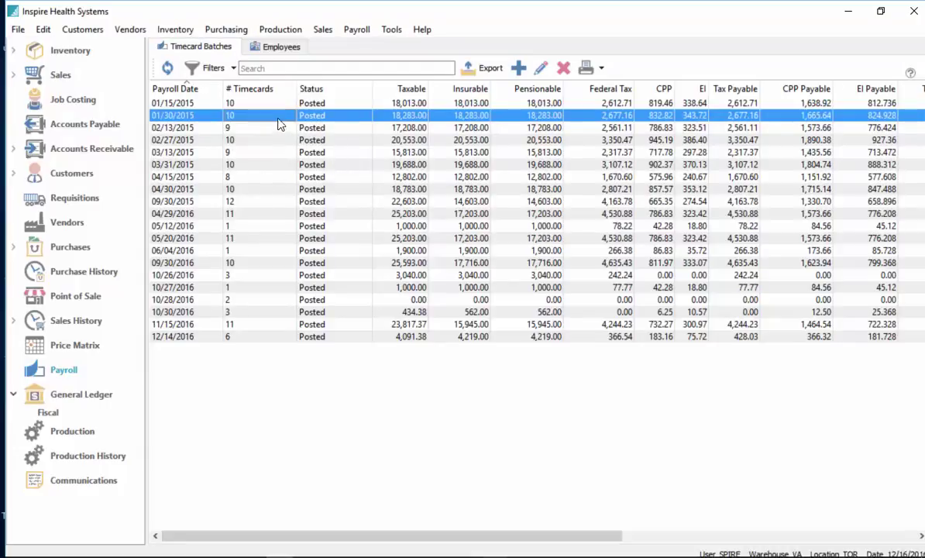
{"action": "left_click", "coordinate": [232, 165]}
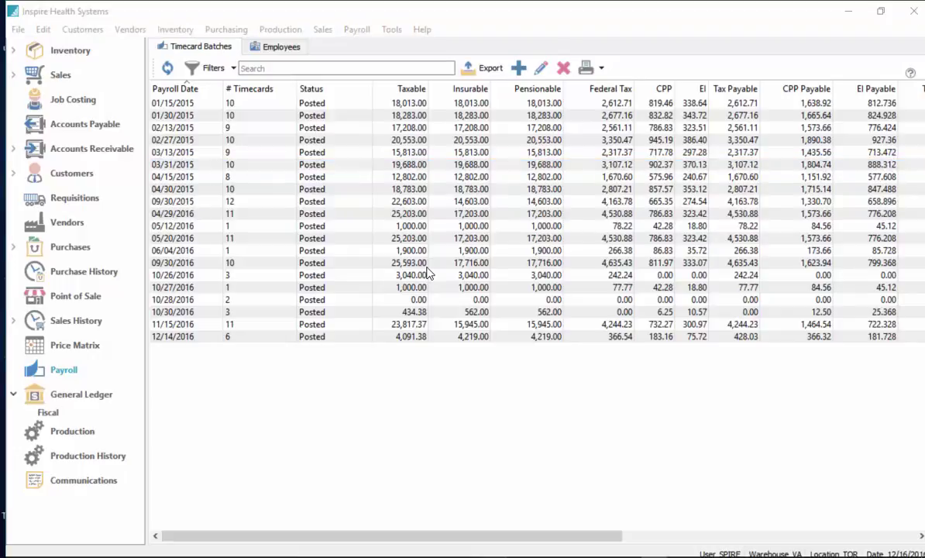
{"action": "left_click", "coordinate": [407, 165]}
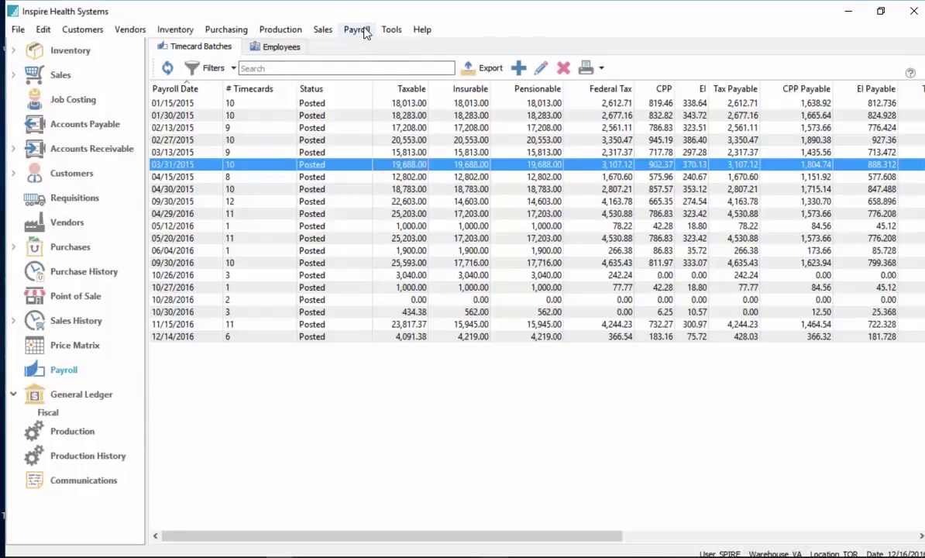
Step: Start a new timecard batch with the payroll date 01/17/2017
{"action": "left_click", "coordinate": [519, 69]}
{"action": "left_click", "coordinate": [153, 76]}
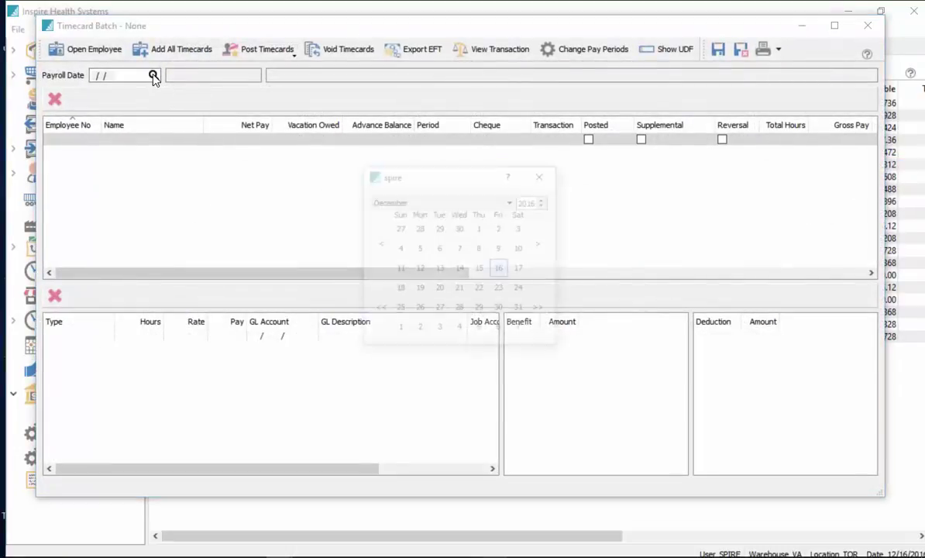
{"action": "left_click", "coordinate": [541, 244]}
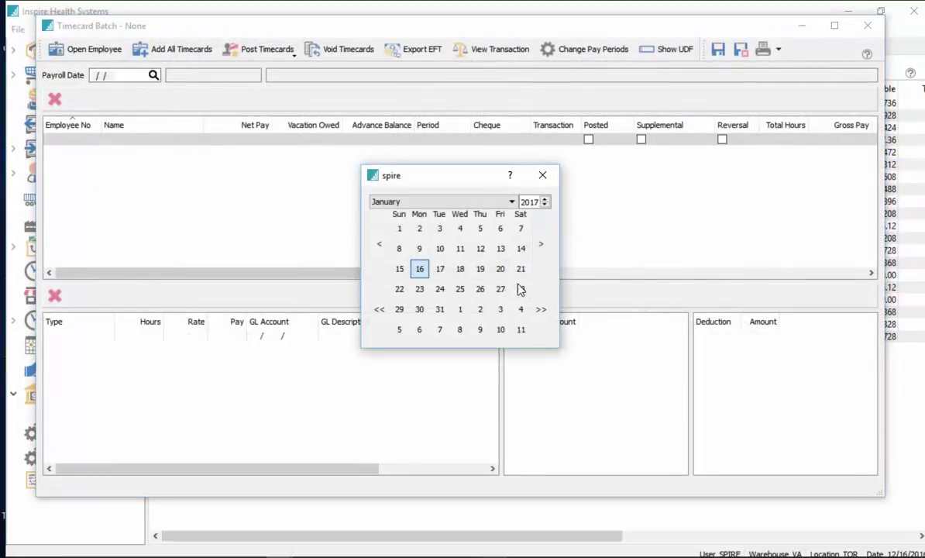
{"action": "left_click", "coordinate": [440, 269]}
Step: Try to add an employee's timecard to the new batch, and close the batch window
{"action": "left_click", "coordinate": [103, 144]}
{"action": "left_click", "coordinate": [89, 143]}
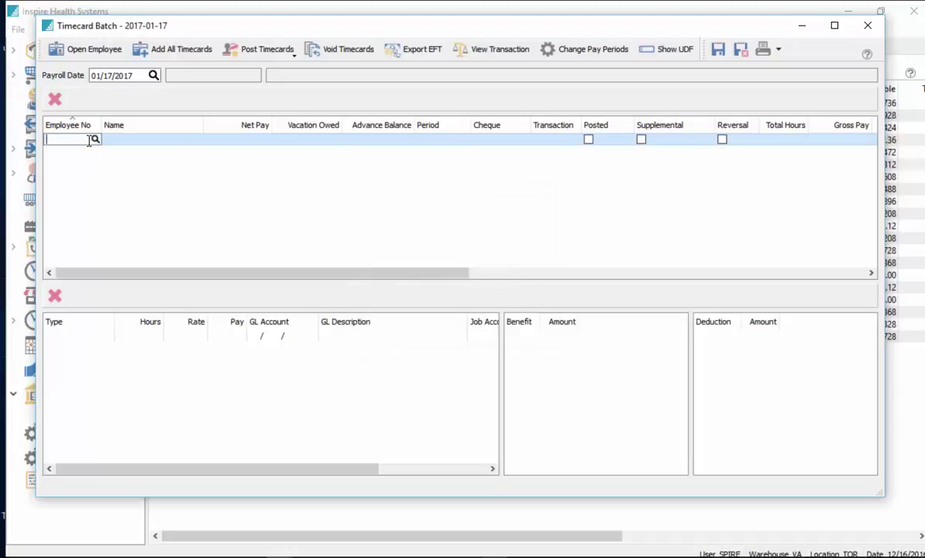
{"action": "left_click", "coordinate": [96, 140]}
{"action": "double_click", "coordinate": [378, 282]}
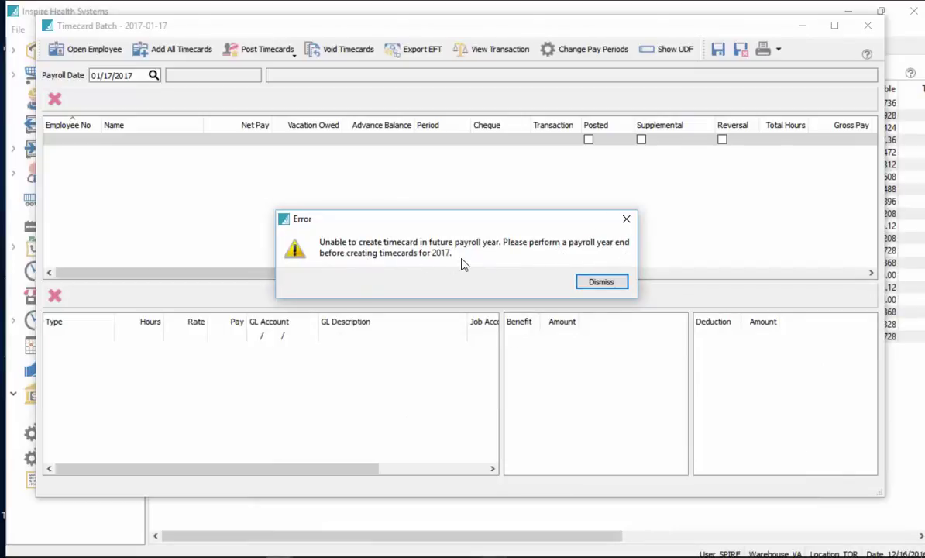
{"action": "left_click", "coordinate": [601, 282]}
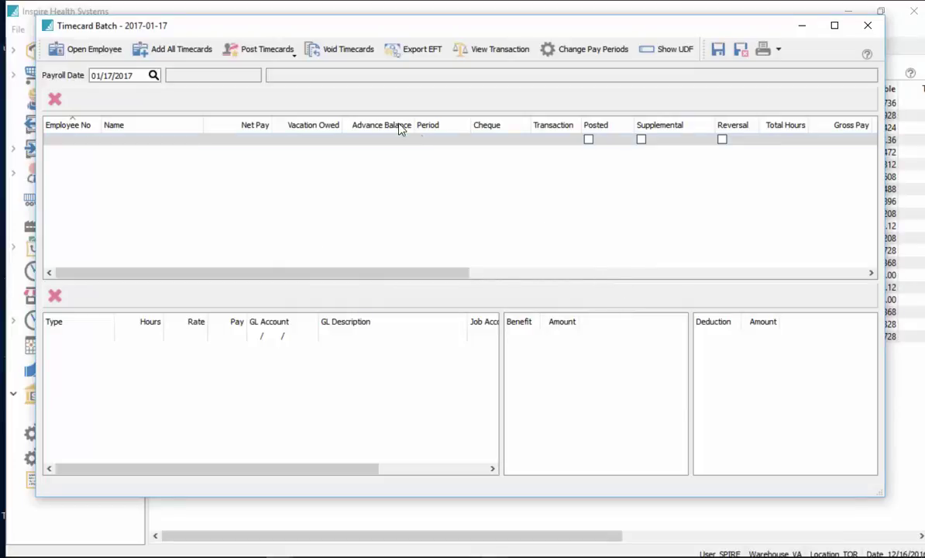
{"action": "left_click", "coordinate": [860, 31]}
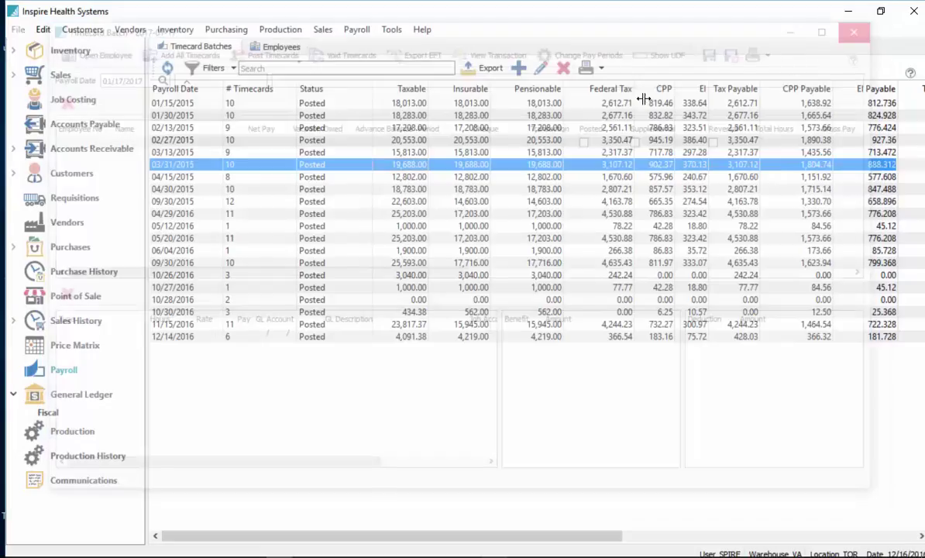
{"action": "left_click", "coordinate": [358, 33]}
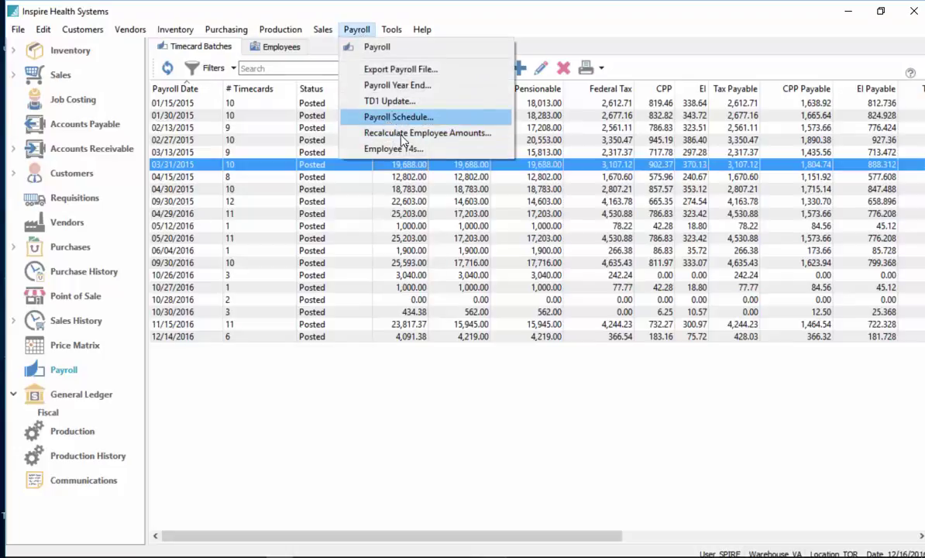
{"action": "left_click", "coordinate": [394, 86]}
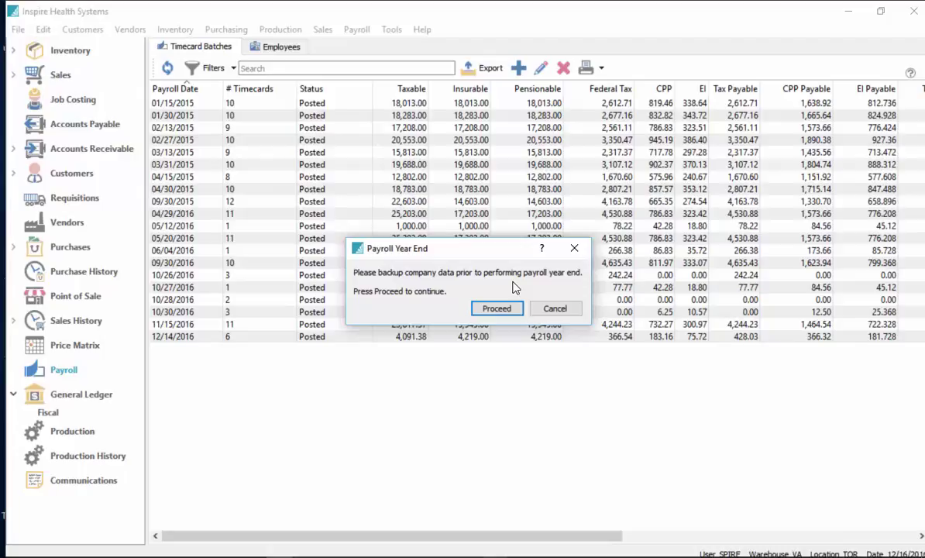
{"action": "left_click_drag", "start_coordinate": [474, 251], "coordinate": [454, 243]}
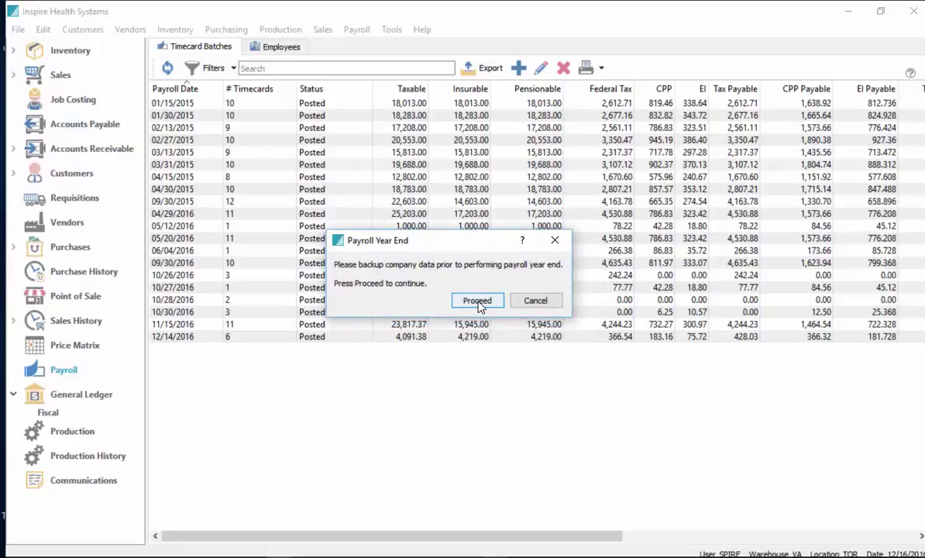
{"action": "left_click", "coordinate": [534, 301]}
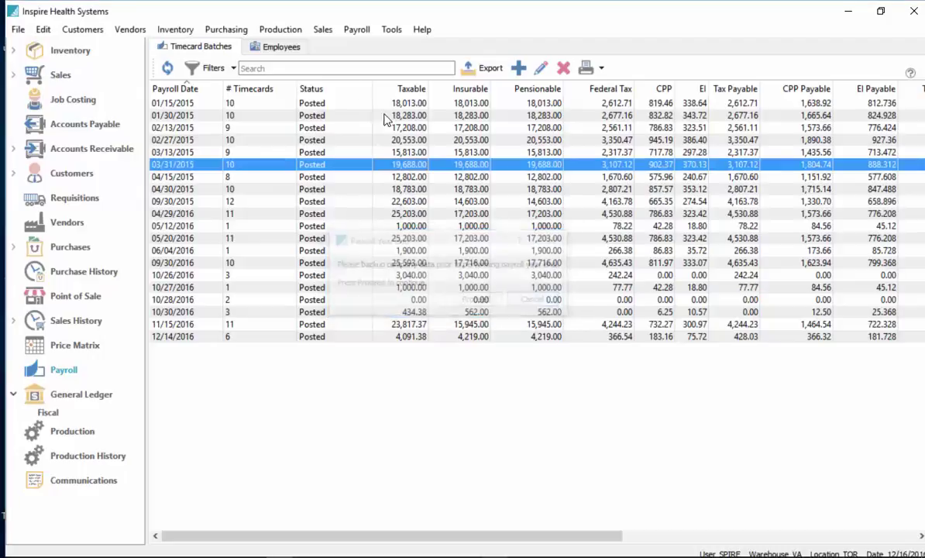
Step: Review the first listed employee's earnings for this year and last year, and close the record
{"action": "left_click", "coordinate": [292, 48]}
{"action": "double_click", "coordinate": [245, 97]}
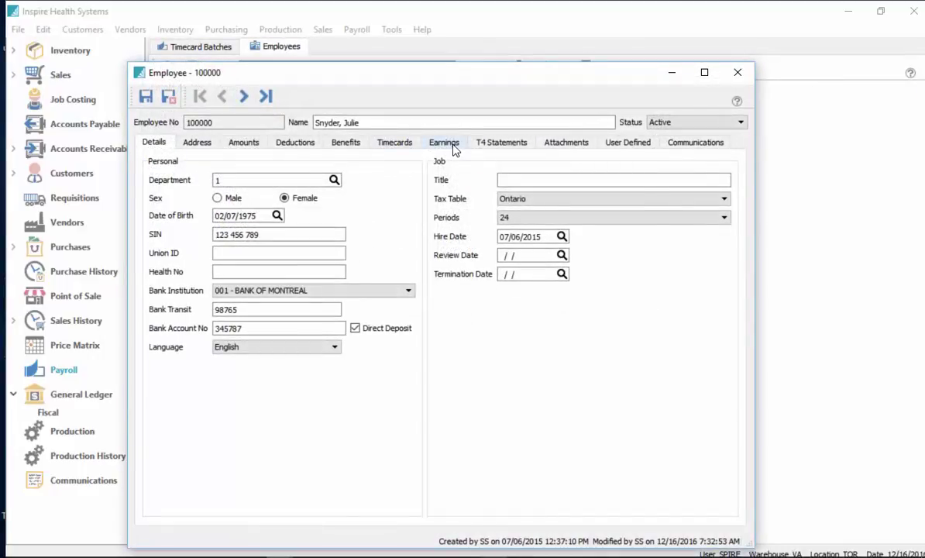
{"action": "left_click", "coordinate": [425, 142]}
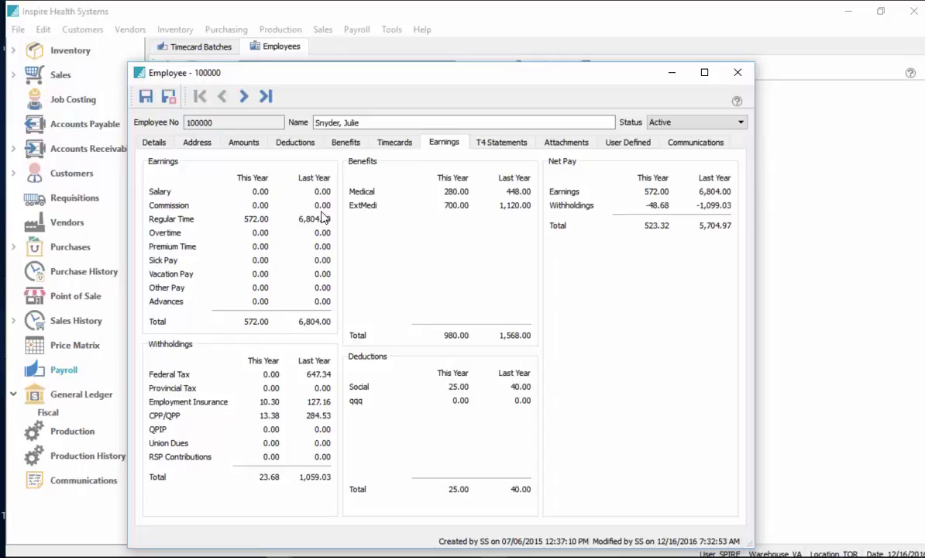
{"action": "left_click", "coordinate": [737, 73]}
Step: Try to run the payroll year end under the current login date, and leave the dialog
{"action": "left_click", "coordinate": [361, 31]}
{"action": "left_click", "coordinate": [356, 83]}
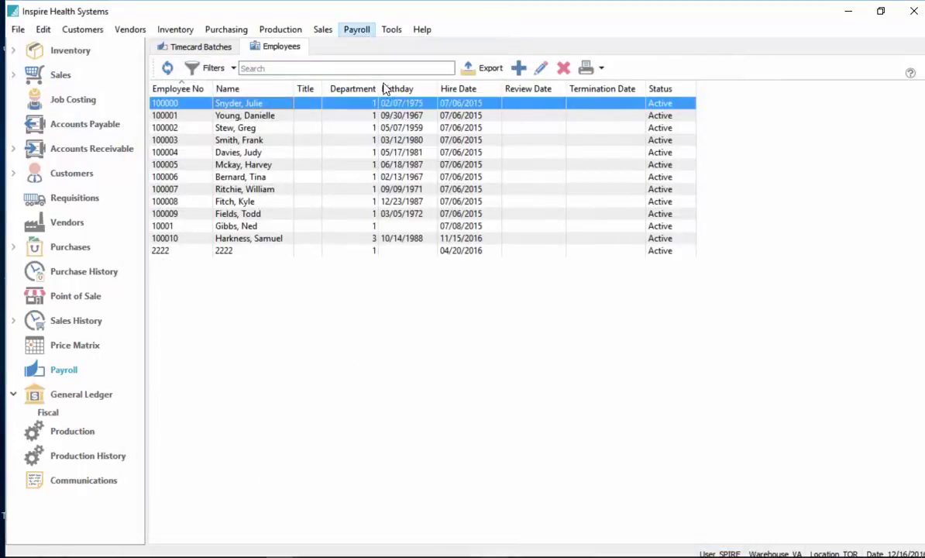
{"action": "left_click", "coordinate": [488, 309]}
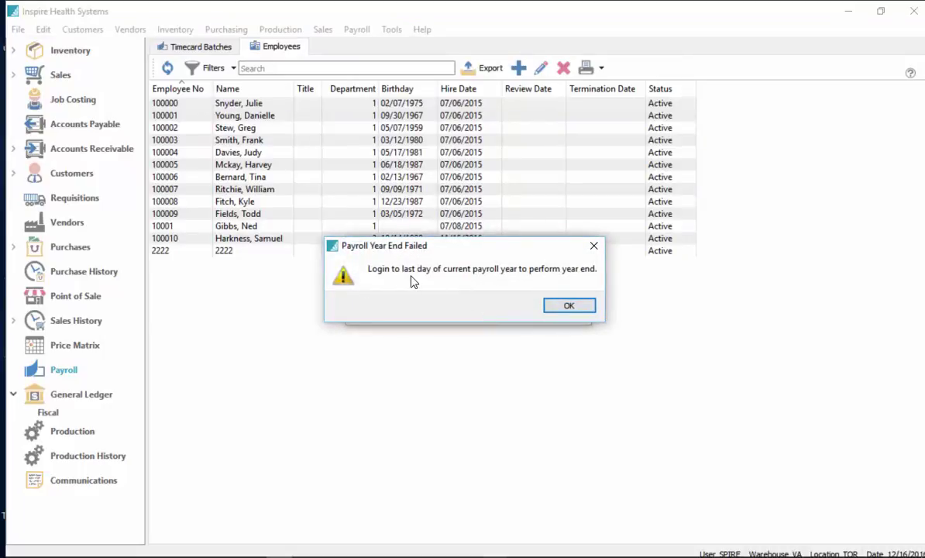
{"action": "left_click", "coordinate": [568, 308]}
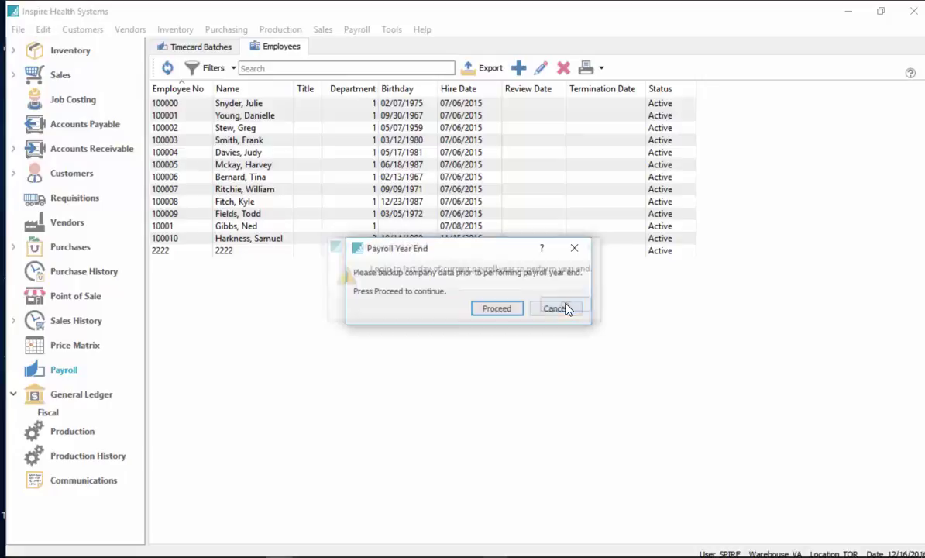
{"action": "left_click", "coordinate": [544, 311]}
Step: Log in to the company again with the account password and the date 12/31/2016, dismissing the startup alerts
{"action": "left_click", "coordinate": [411, 217]}
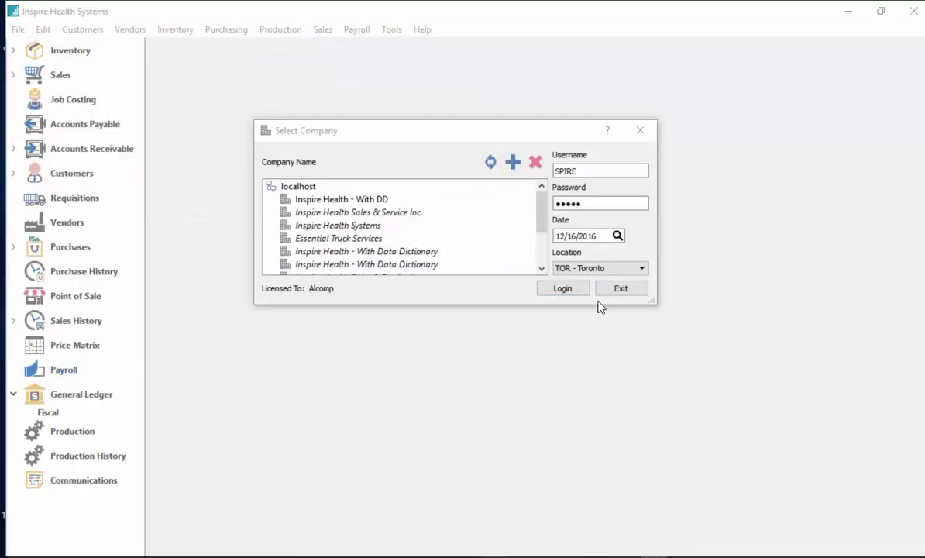
{"action": "left_click", "coordinate": [555, 285]}
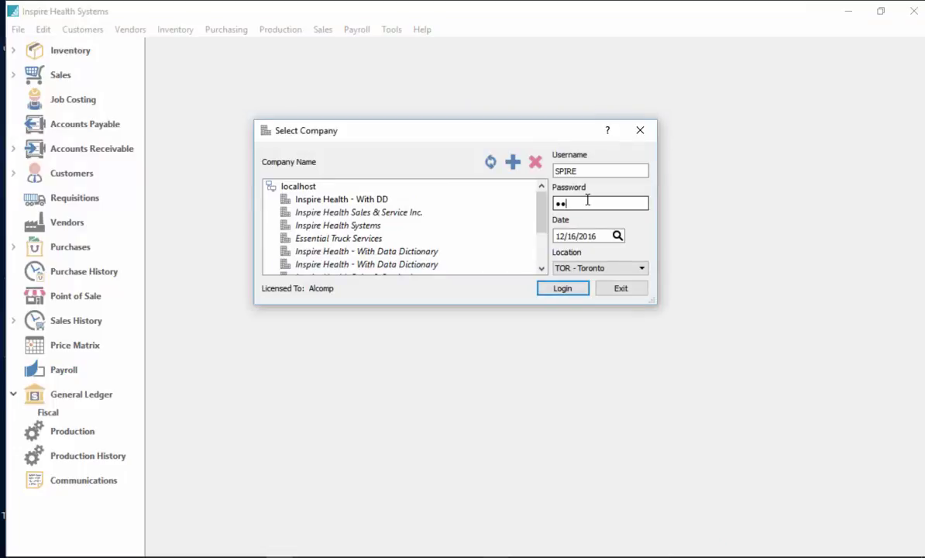
{"action": "left_click", "coordinate": [587, 199]}
{"action": "type", "text": "•••••"}
{"action": "left_click", "coordinate": [618, 236]}
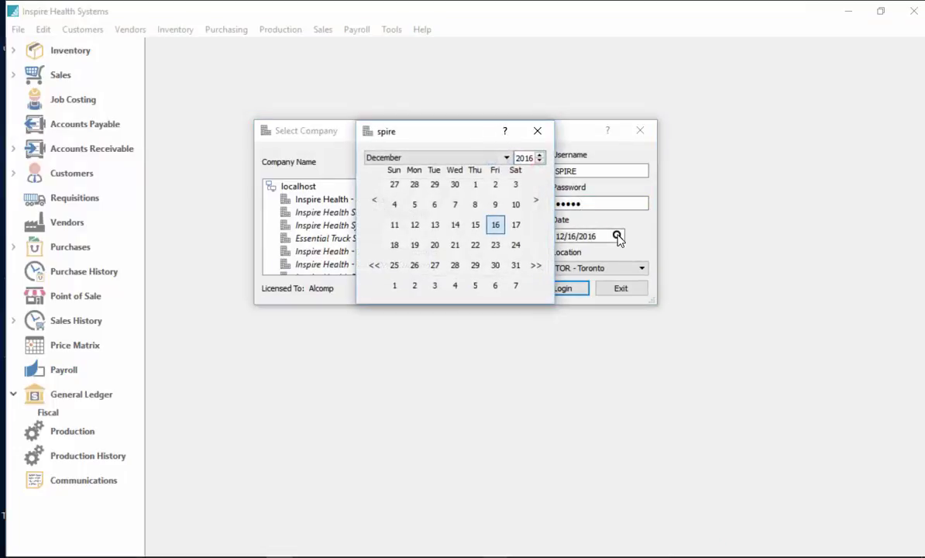
{"action": "left_click", "coordinate": [515, 265]}
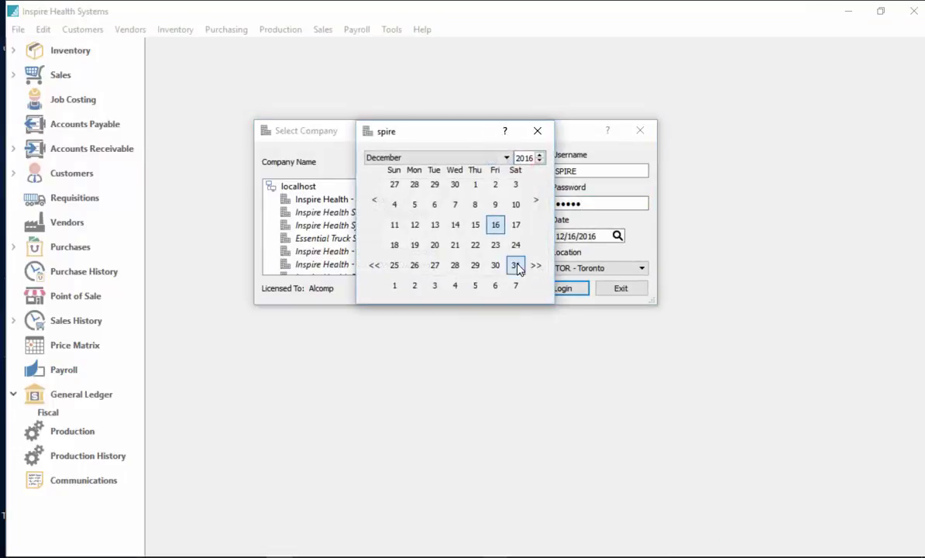
{"action": "left_click", "coordinate": [563, 289]}
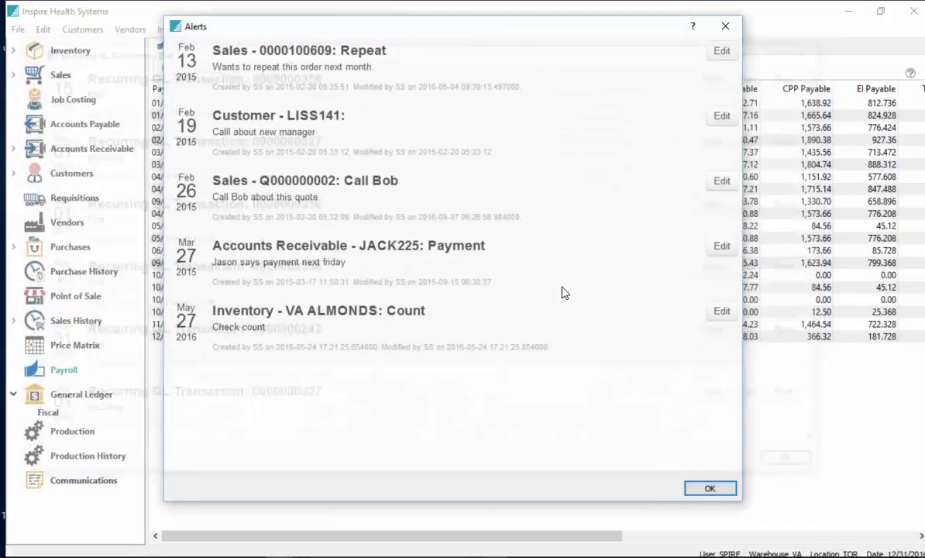
{"action": "key", "text": "Escape"}
Step: Run the payroll year end and acknowledge its completion
{"action": "left_click", "coordinate": [356, 30]}
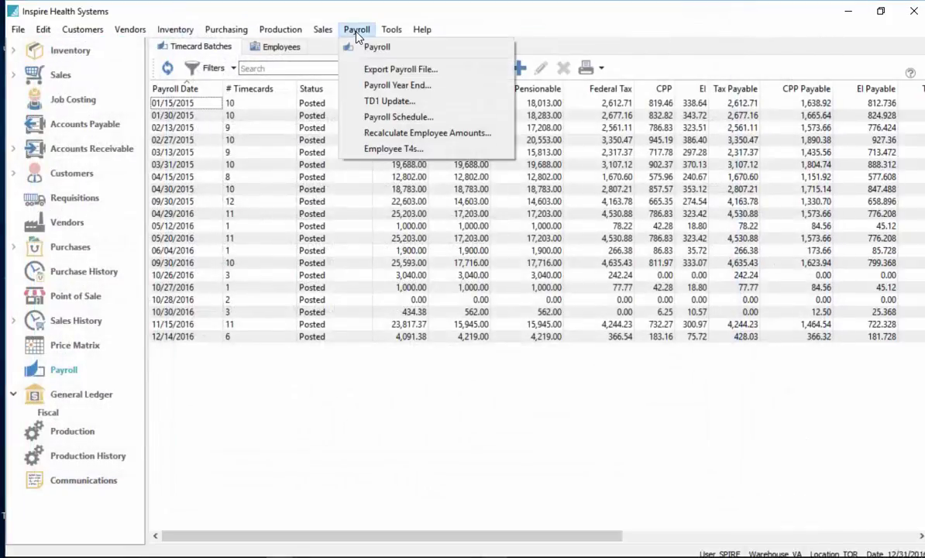
{"action": "left_click", "coordinate": [398, 87]}
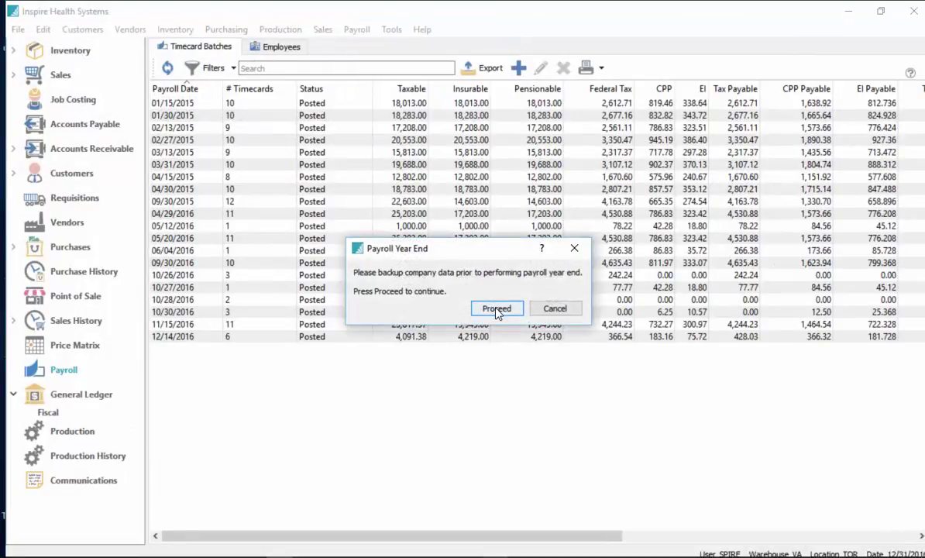
{"action": "left_click", "coordinate": [496, 309]}
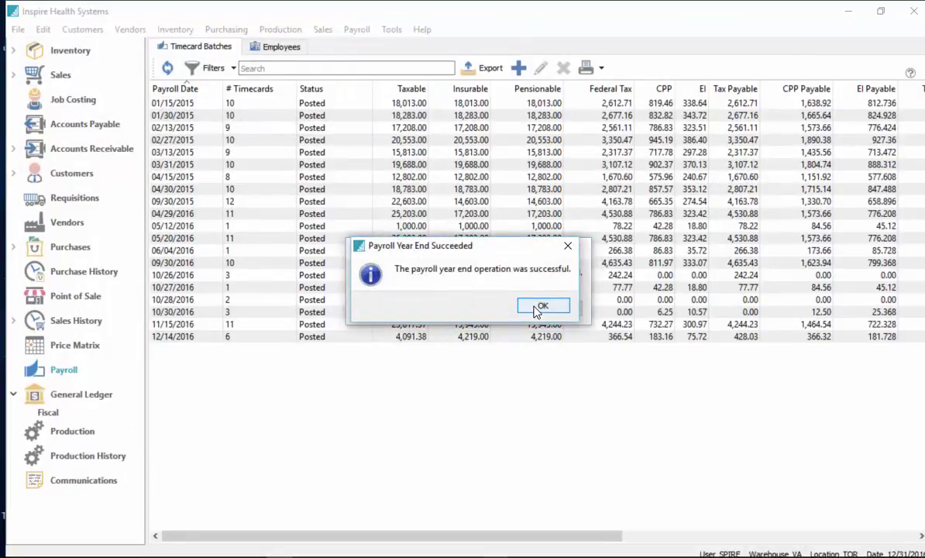
{"action": "left_click", "coordinate": [542, 307]}
Step: Check the first listed employee's this-year and last-year earnings after the year end, and close the record
{"action": "left_click", "coordinate": [280, 48]}
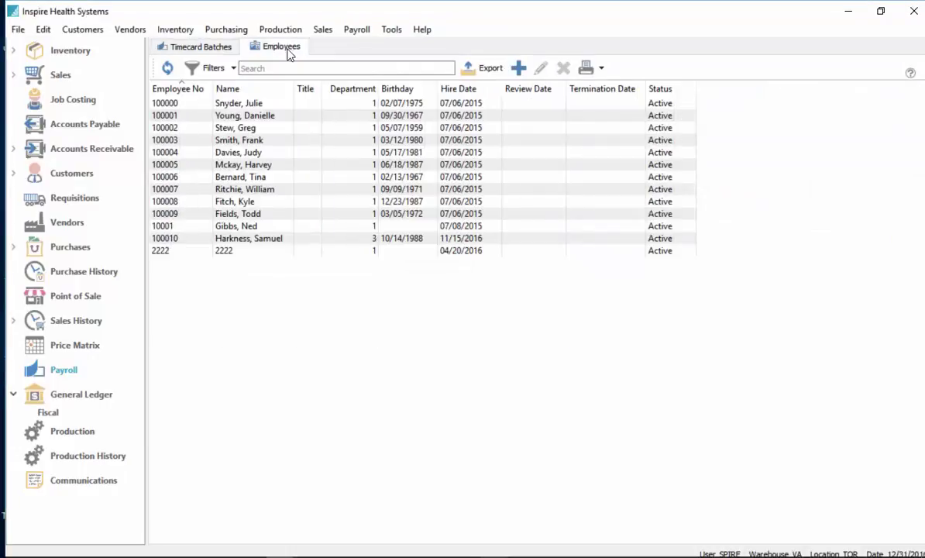
{"action": "double_click", "coordinate": [269, 105]}
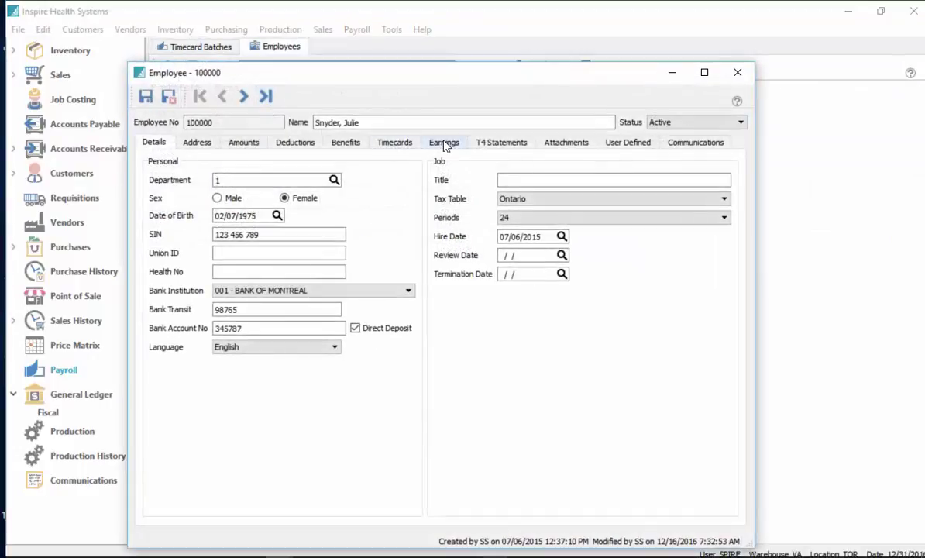
{"action": "left_click", "coordinate": [446, 144]}
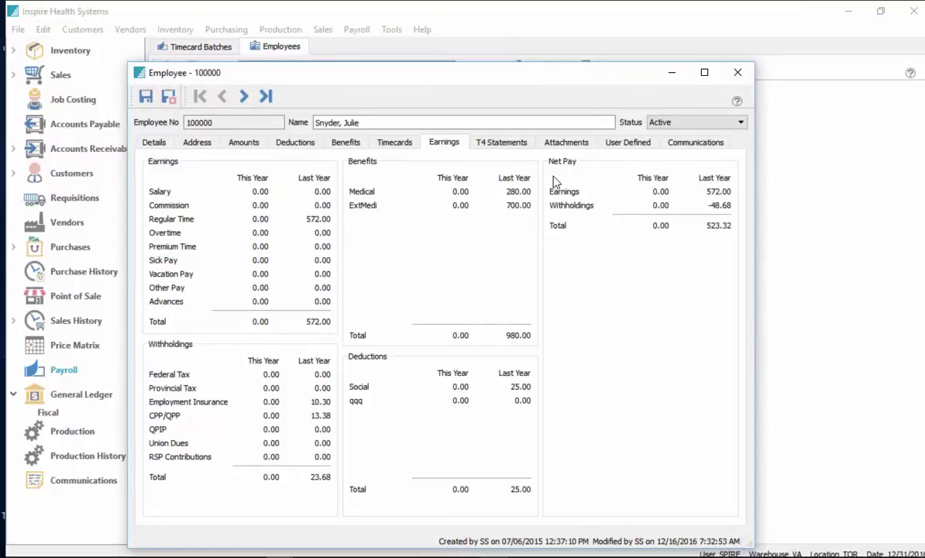
{"action": "left_click", "coordinate": [739, 75]}
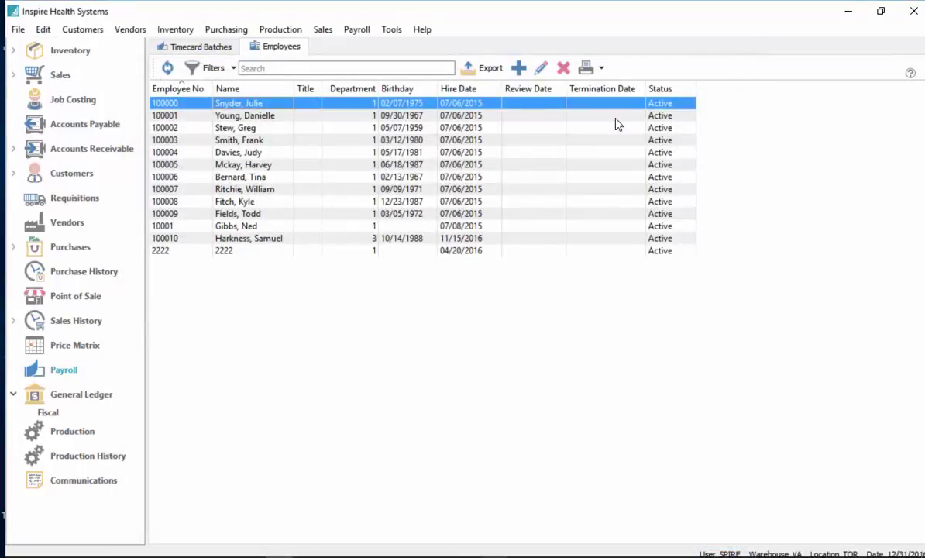
Step: Open the 2017 TD1 claim amount update and review the federal and provincial claims for all employees
{"action": "left_click", "coordinate": [356, 30]}
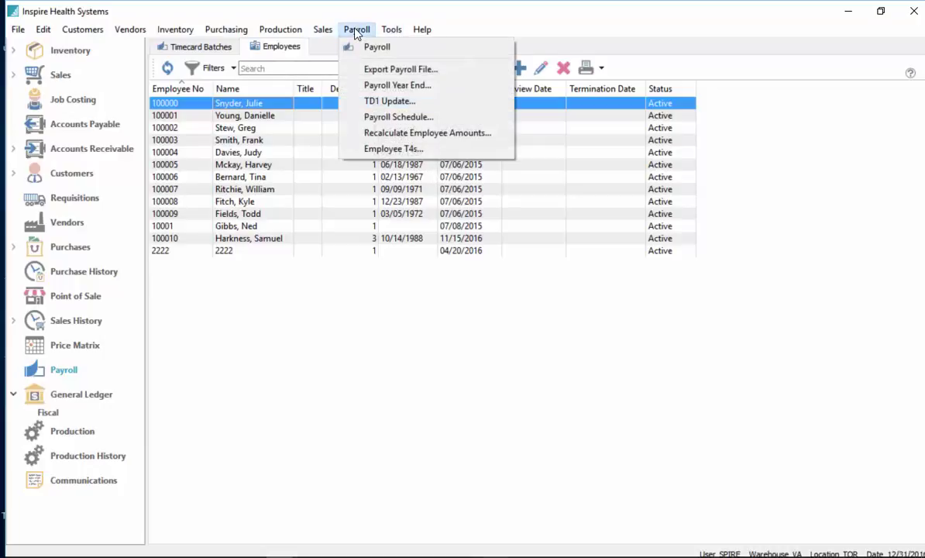
{"action": "left_click", "coordinate": [377, 102]}
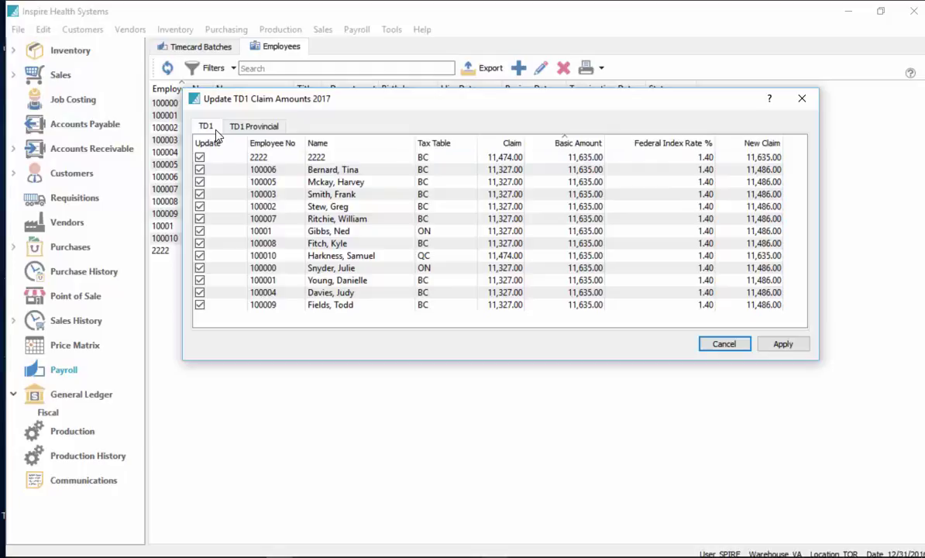
{"action": "left_click", "coordinate": [265, 128]}
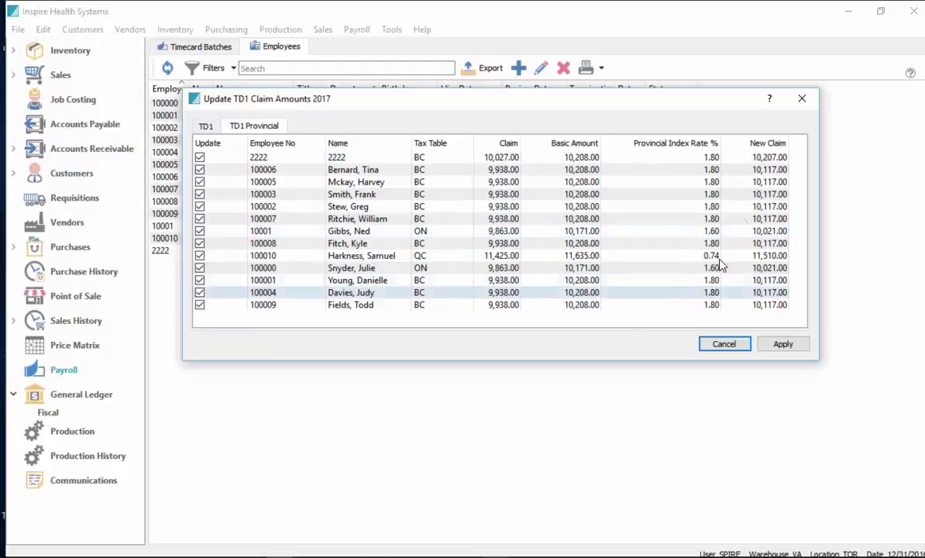
{"action": "left_click", "coordinate": [204, 128]}
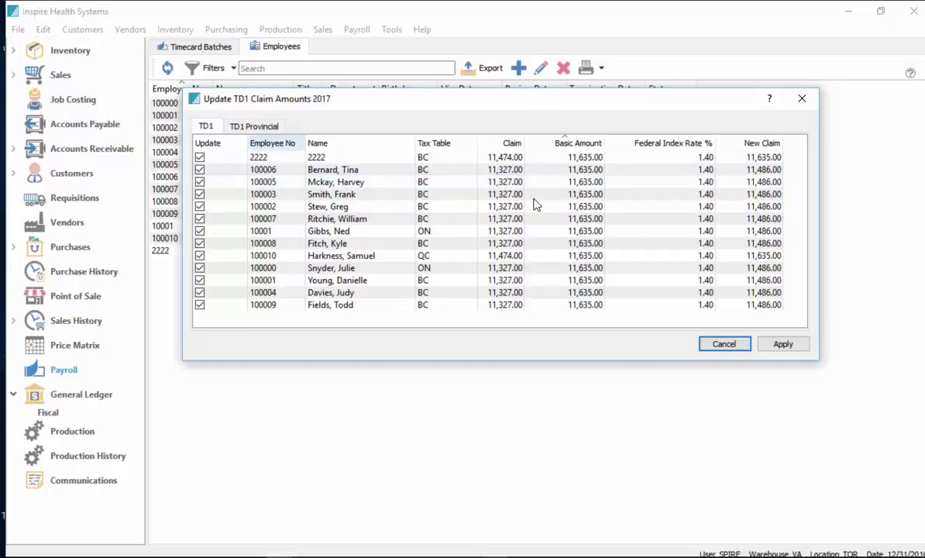
Step: Inspect the editable federal index rate and new claim values, apply the TD1 updates to all employees, and acknowledge completion
{"action": "left_click", "coordinate": [683, 156]}
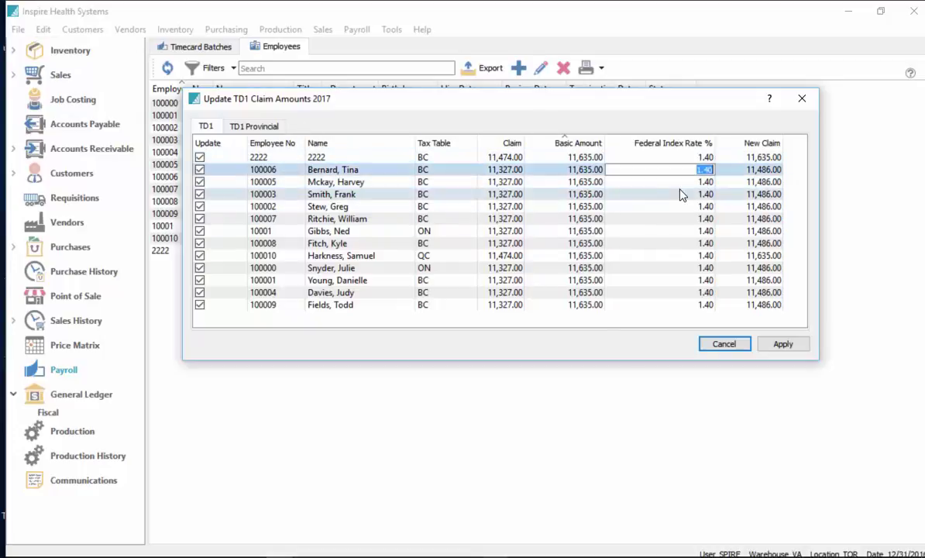
{"action": "left_click", "coordinate": [679, 218]}
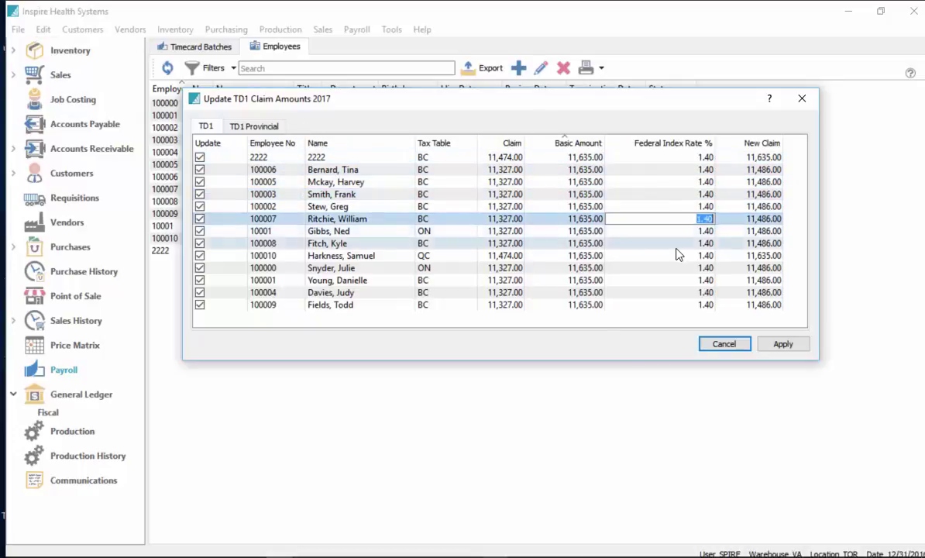
{"action": "left_click", "coordinate": [756, 158]}
{"action": "key", "text": "Down"}
{"action": "key", "text": "Down"}
{"action": "key", "text": "Down"}
{"action": "key", "text": "Down"}
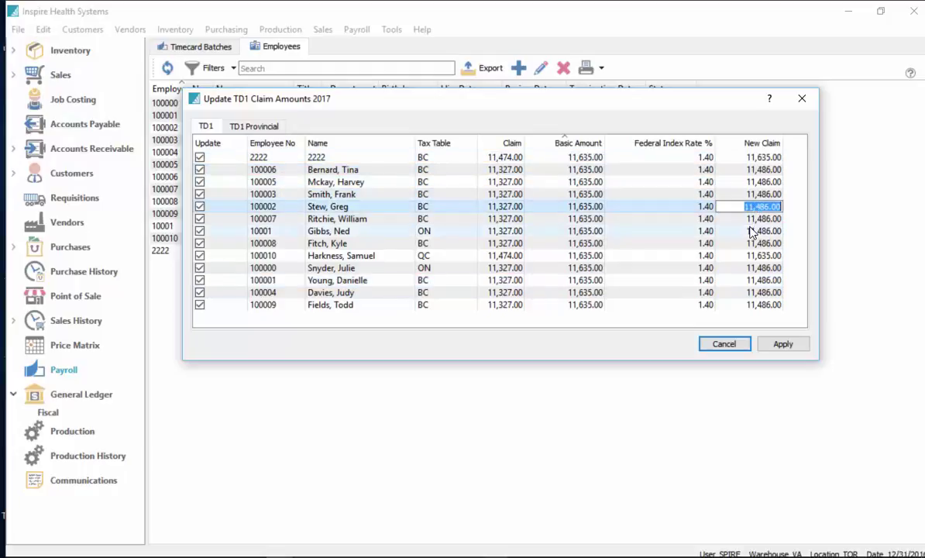
{"action": "left_click", "coordinate": [784, 343]}
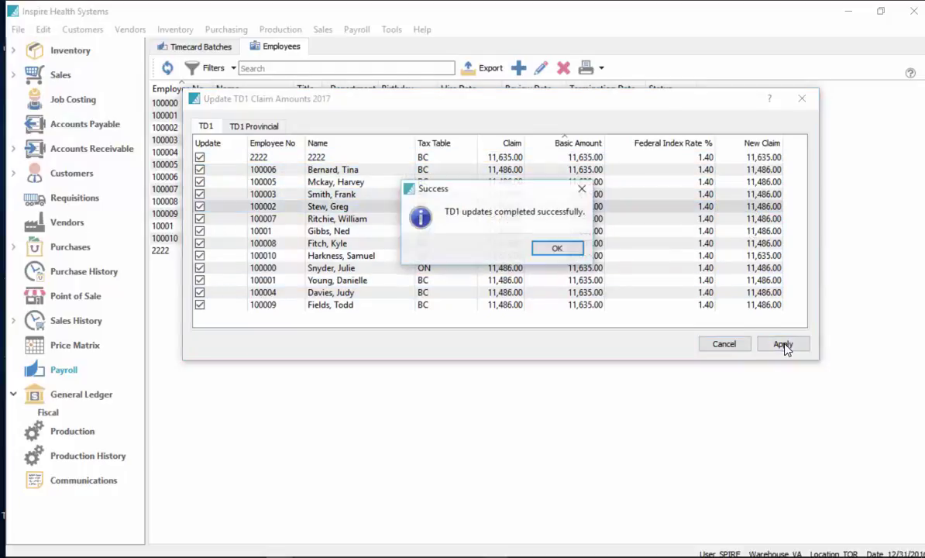
{"action": "left_click", "coordinate": [558, 249]}
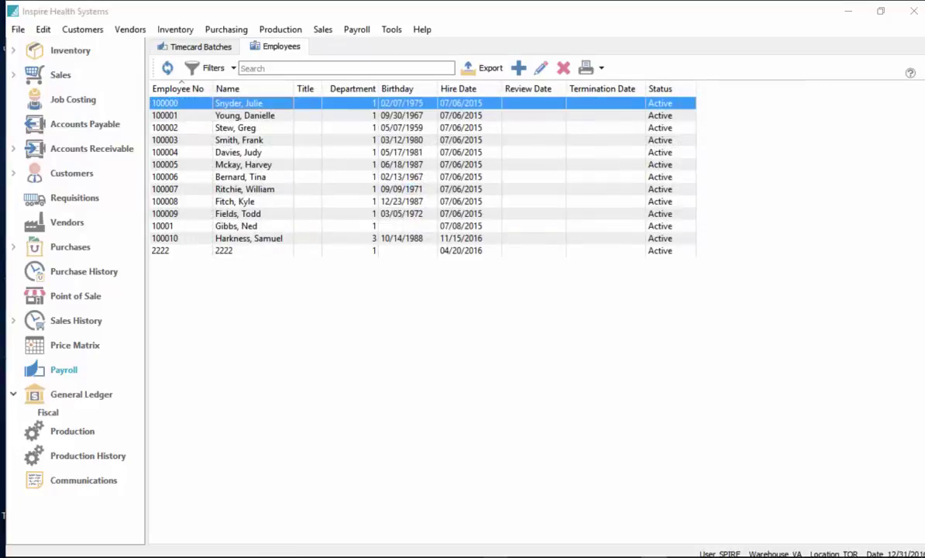
Step: Compare this-year and last-year earnings for the first two listed employees, and close the record
{"action": "left_click", "coordinate": [264, 116]}
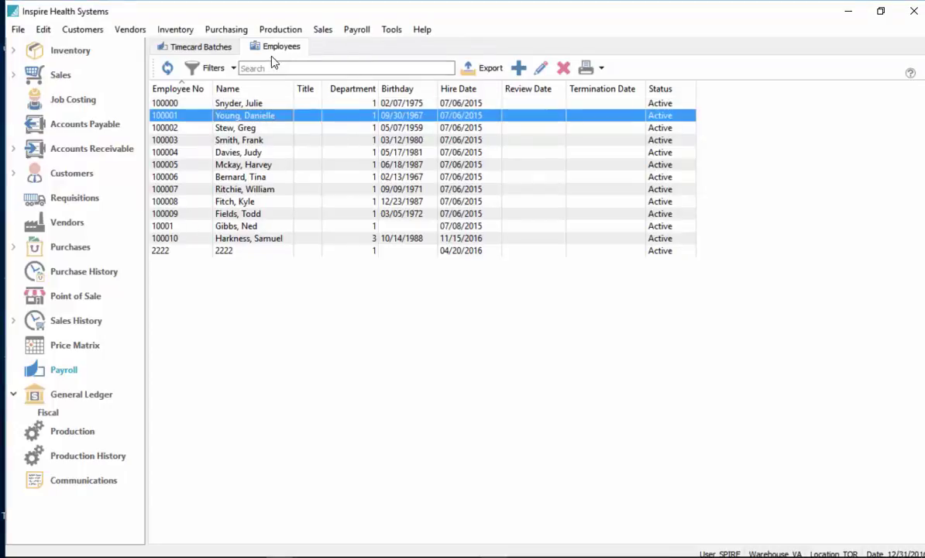
{"action": "double_click", "coordinate": [254, 103]}
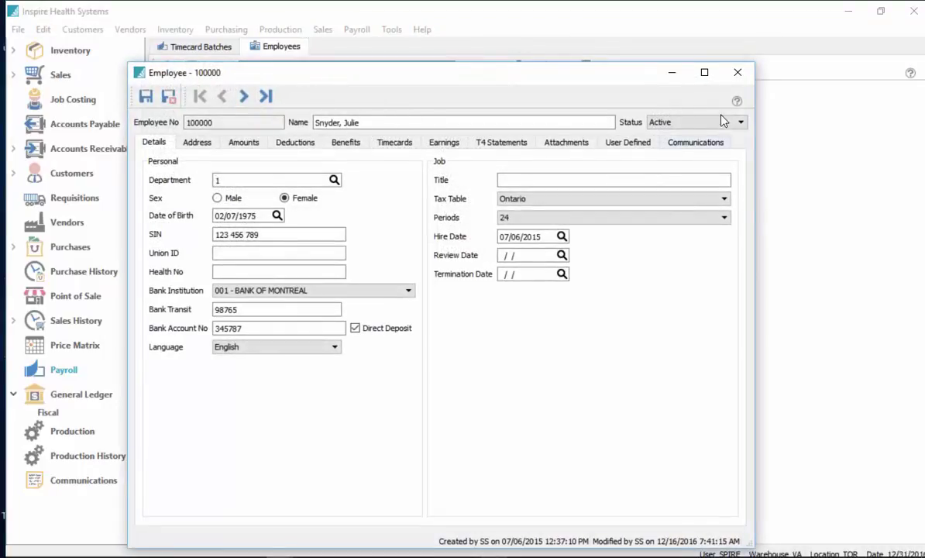
{"action": "left_click", "coordinate": [245, 96]}
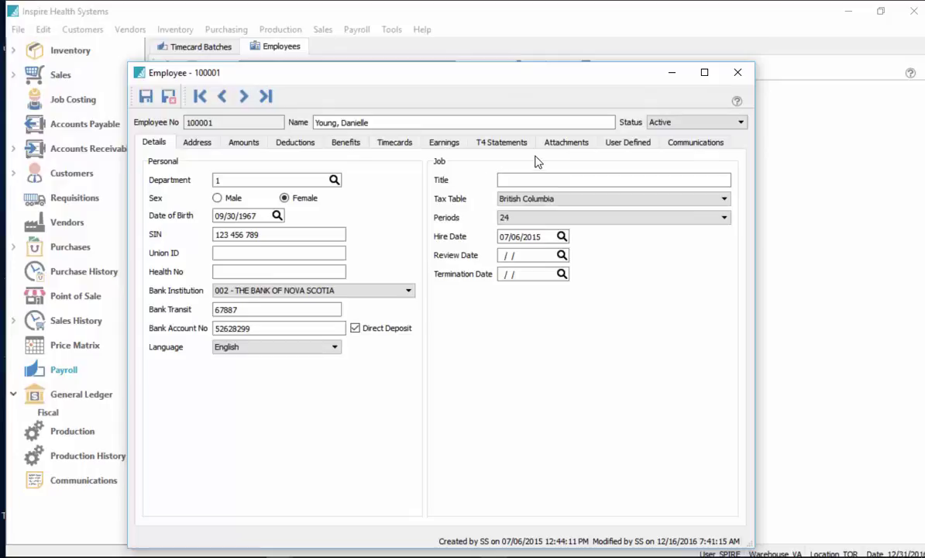
{"action": "left_click", "coordinate": [448, 144]}
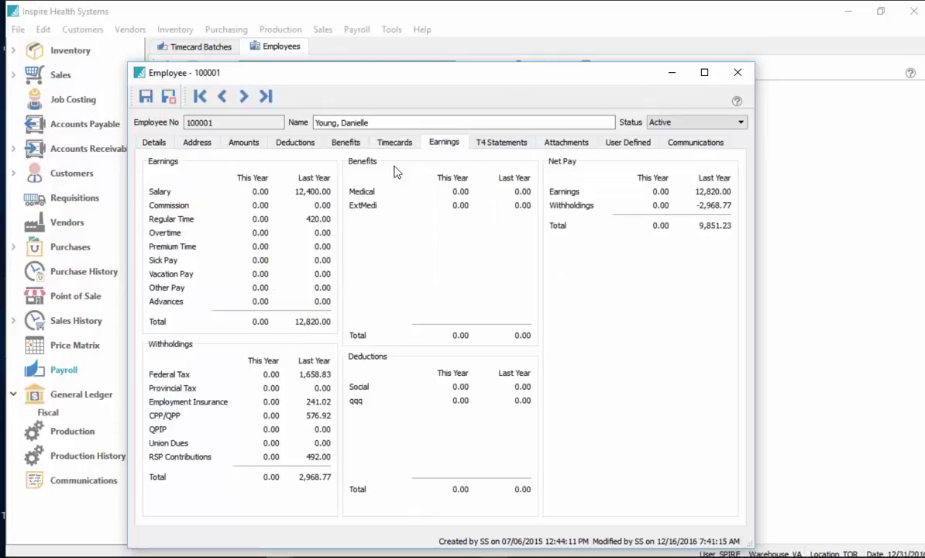
{"action": "left_click", "coordinate": [225, 97]}
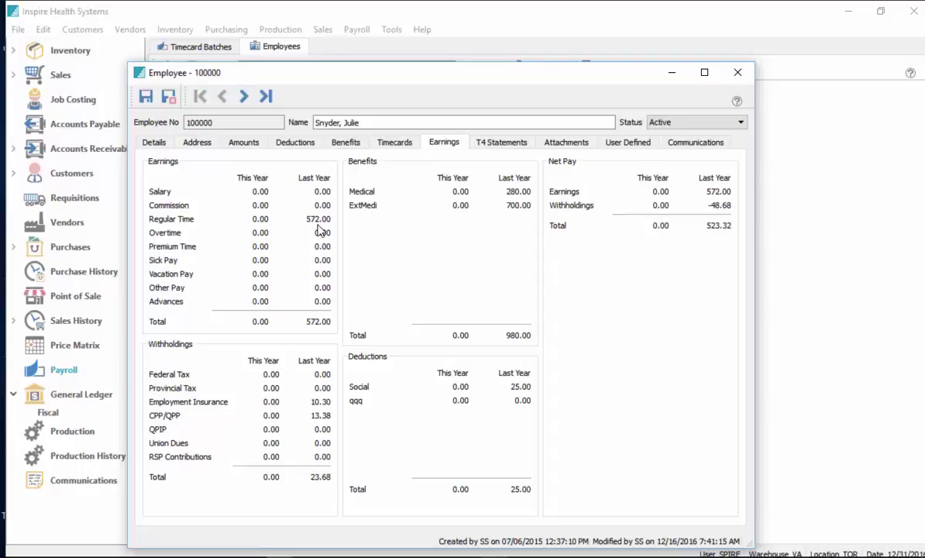
{"action": "left_click", "coordinate": [742, 73]}
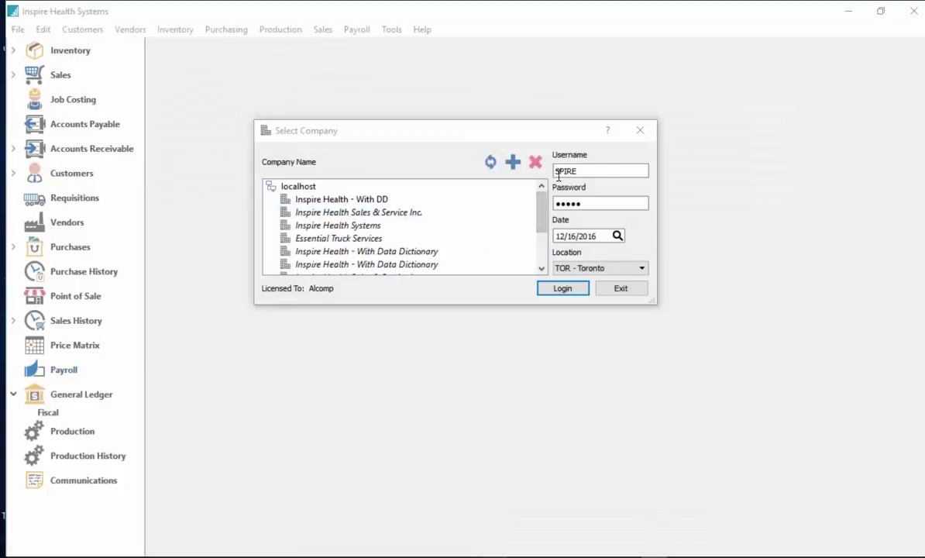
Step: Log in to the company with the date 12/16/2016 and the Toronto location
{"action": "left_click", "coordinate": [596, 204]}
{"action": "left_click", "coordinate": [594, 235]}
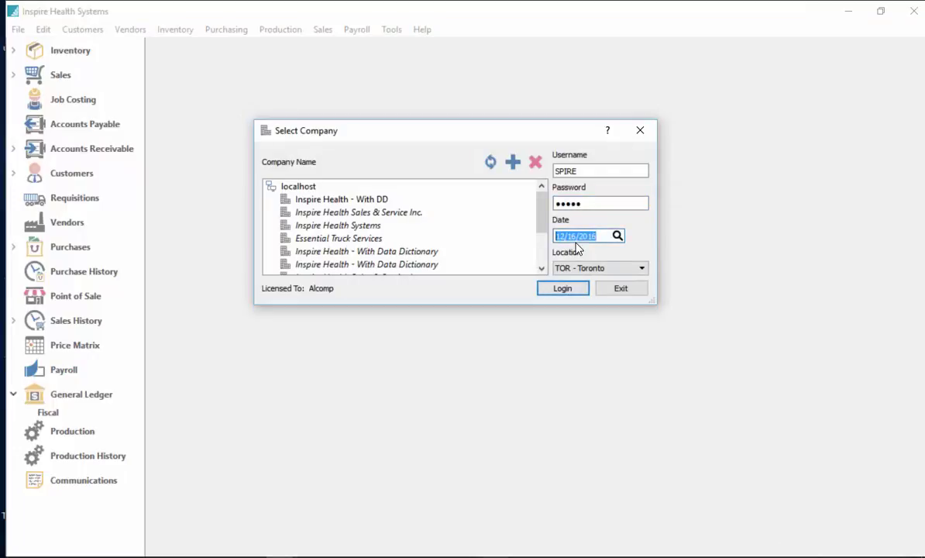
{"action": "left_click", "coordinate": [566, 291]}
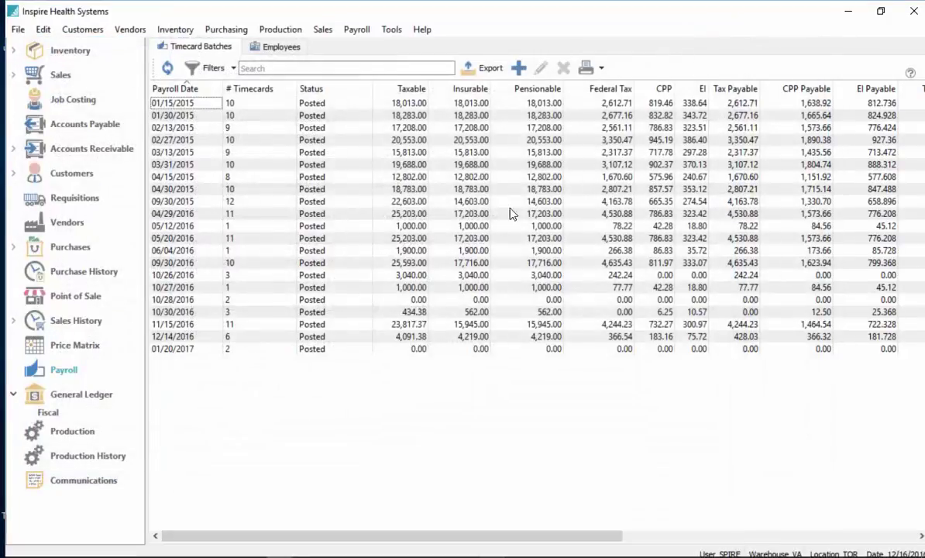
Step: Check the first listed employee's earnings under the 12/16/2016 login before adding a timecard, and close the record
{"action": "left_click", "coordinate": [275, 48]}
{"action": "double_click", "coordinate": [228, 103]}
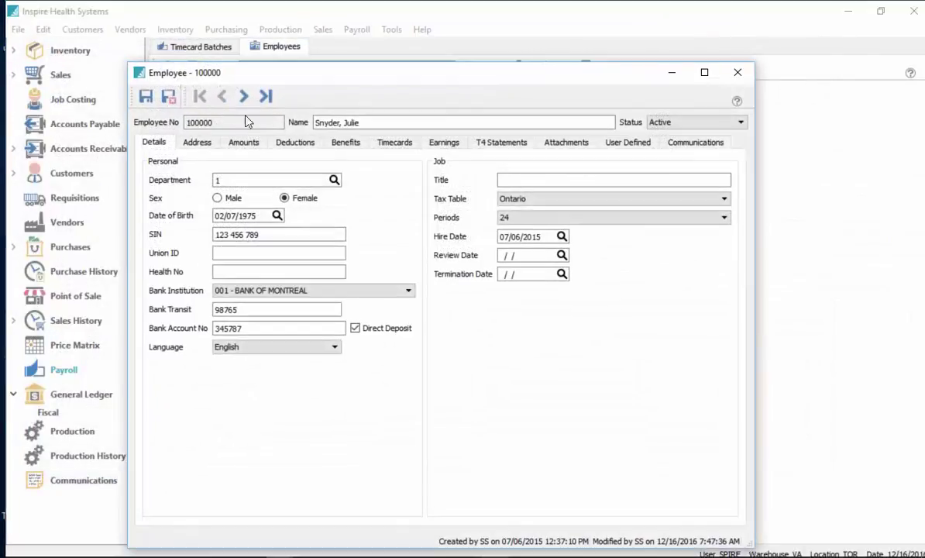
{"action": "left_click", "coordinate": [456, 145]}
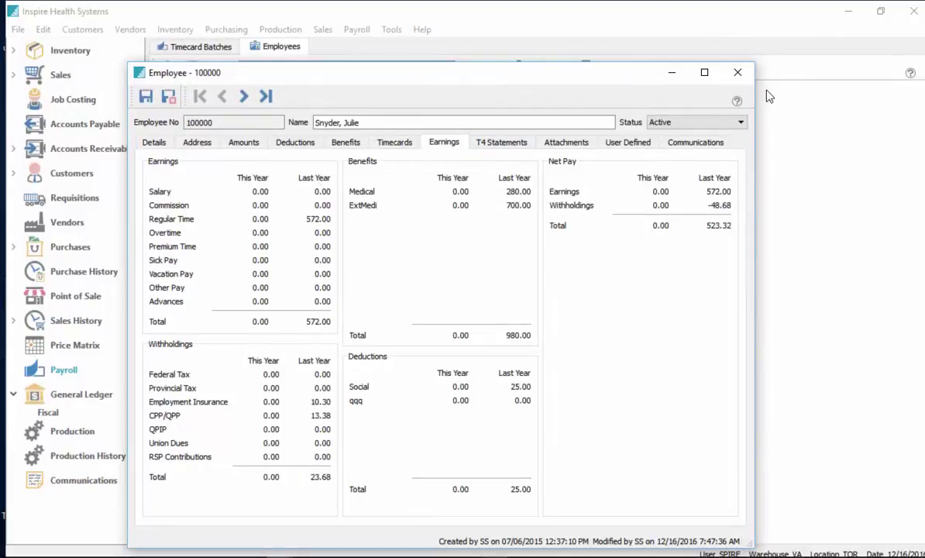
{"action": "left_click", "coordinate": [739, 75]}
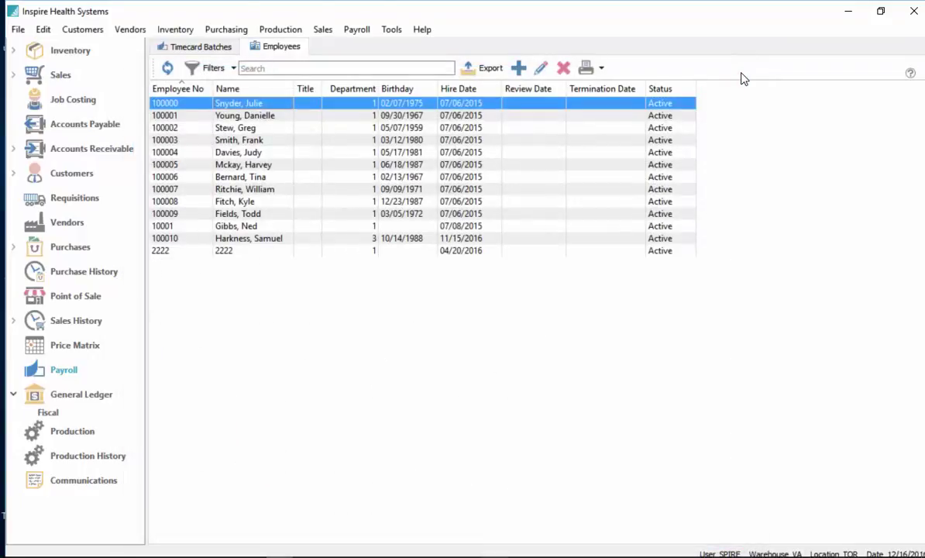
Step: Create a timecard batch with payroll date 12/16/2016 and add the first listed employee to it
{"action": "left_click", "coordinate": [190, 47]}
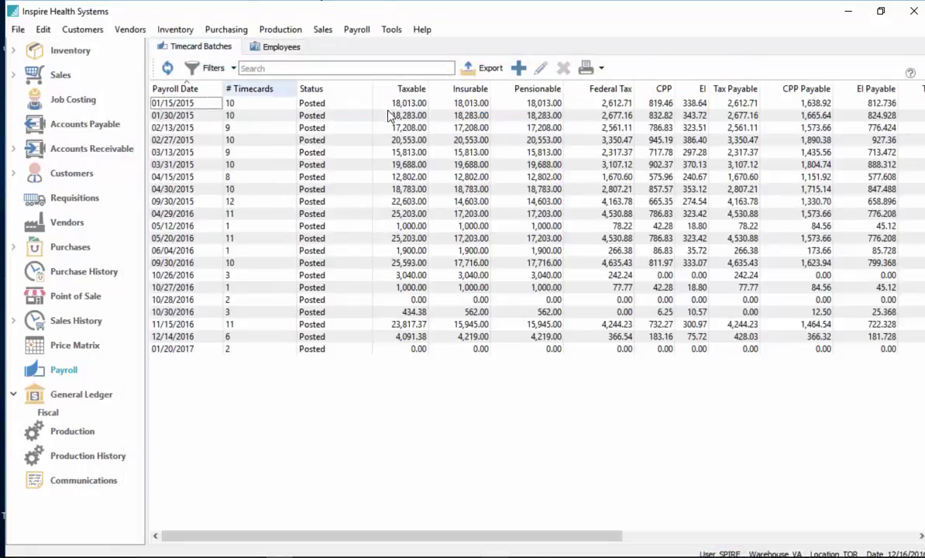
{"action": "left_click", "coordinate": [519, 68]}
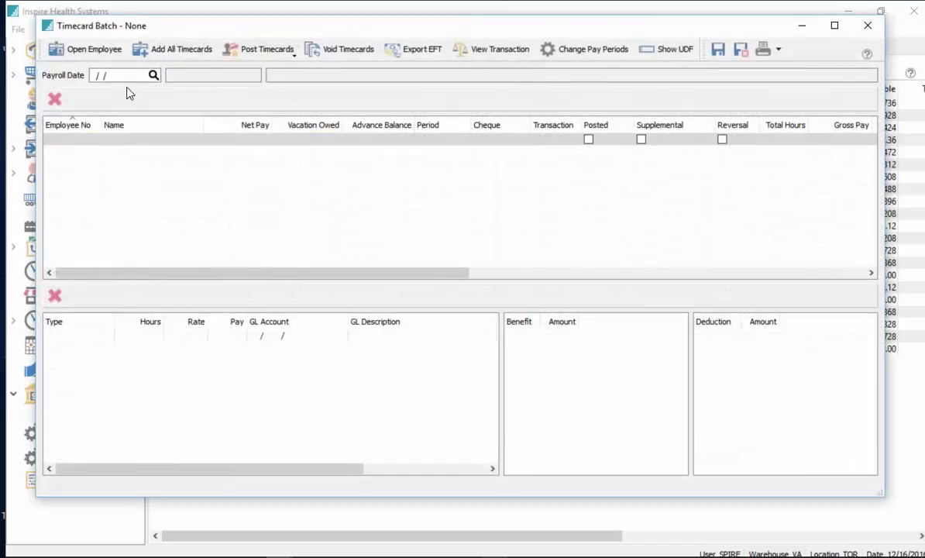
{"action": "left_click", "coordinate": [152, 76]}
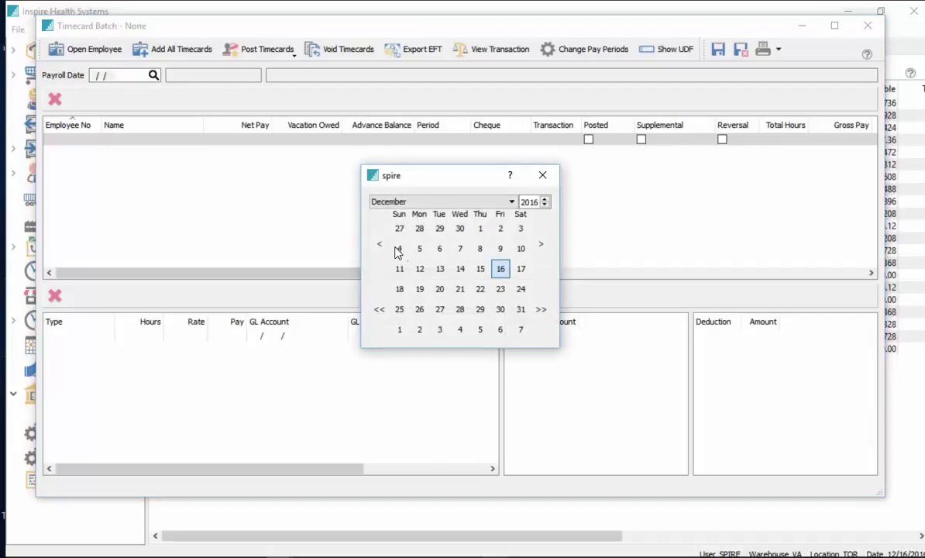
{"action": "left_click", "coordinate": [499, 268]}
{"action": "left_click", "coordinate": [86, 139]}
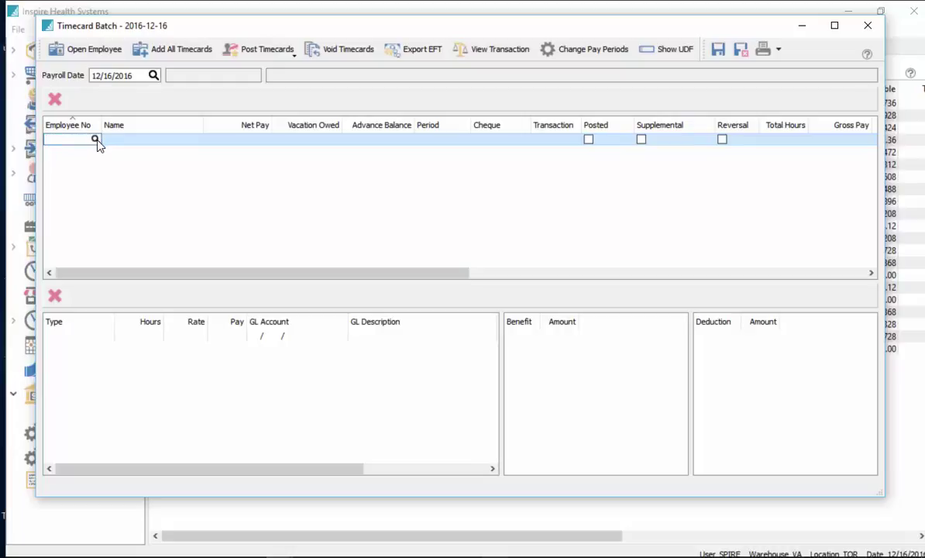
{"action": "left_click", "coordinate": [94, 139]}
{"action": "double_click", "coordinate": [364, 264]}
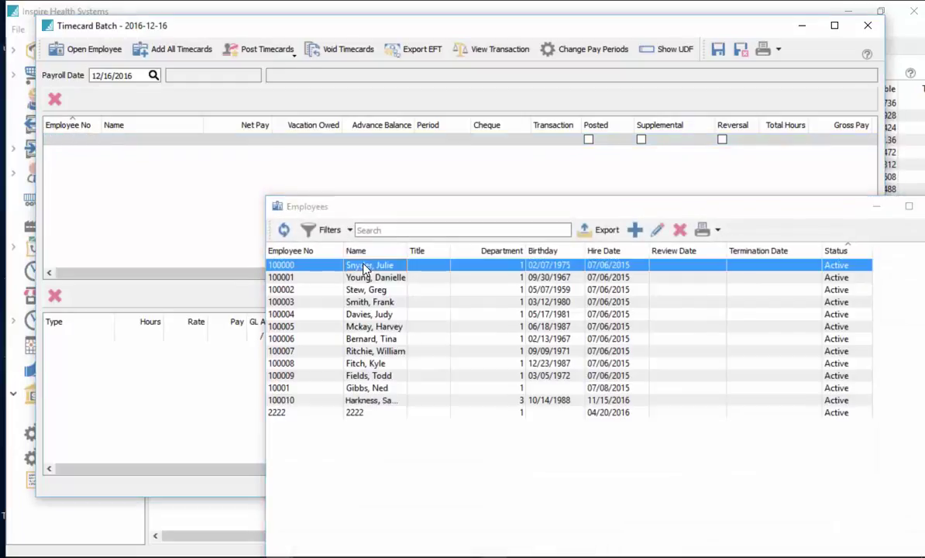
Step: Change the employee's timecard line to the Other earning type and set its pay to 4000
{"action": "left_click", "coordinate": [84, 343]}
{"action": "left_click", "coordinate": [83, 344]}
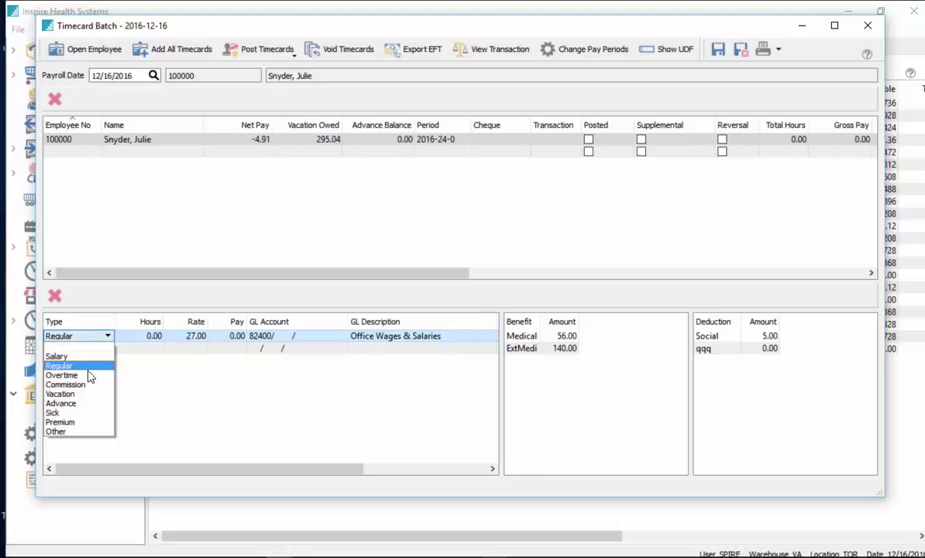
{"action": "left_click", "coordinate": [86, 432]}
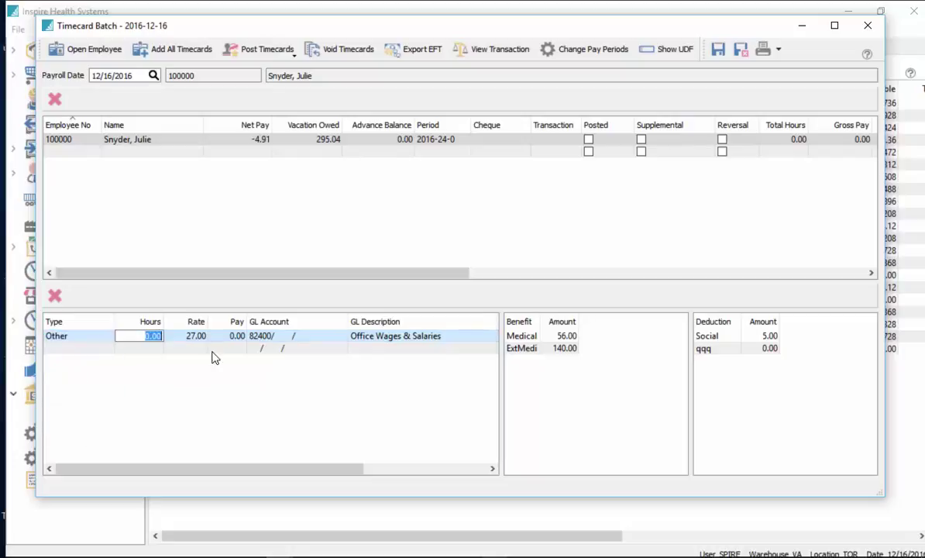
{"action": "left_click", "coordinate": [219, 338]}
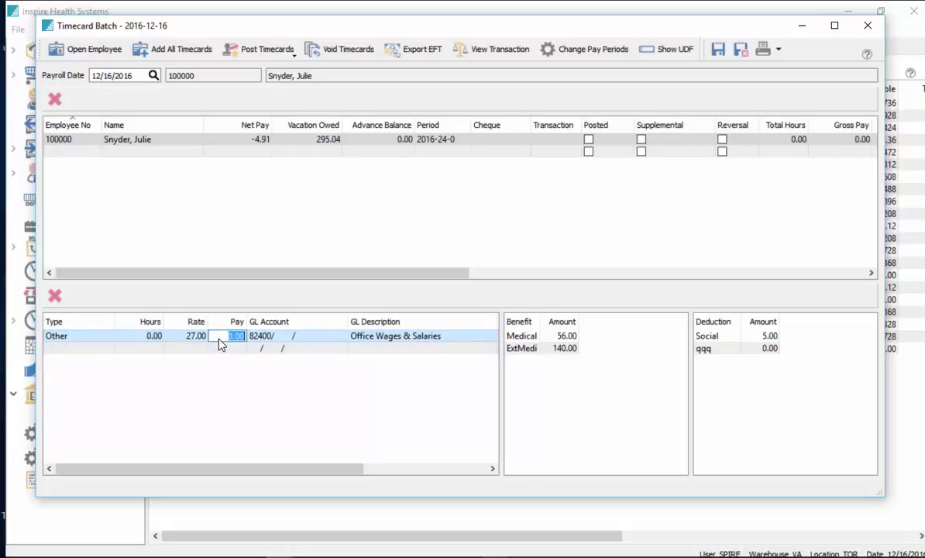
{"action": "type", "text": "4000"}
{"action": "key", "text": "Tab"}
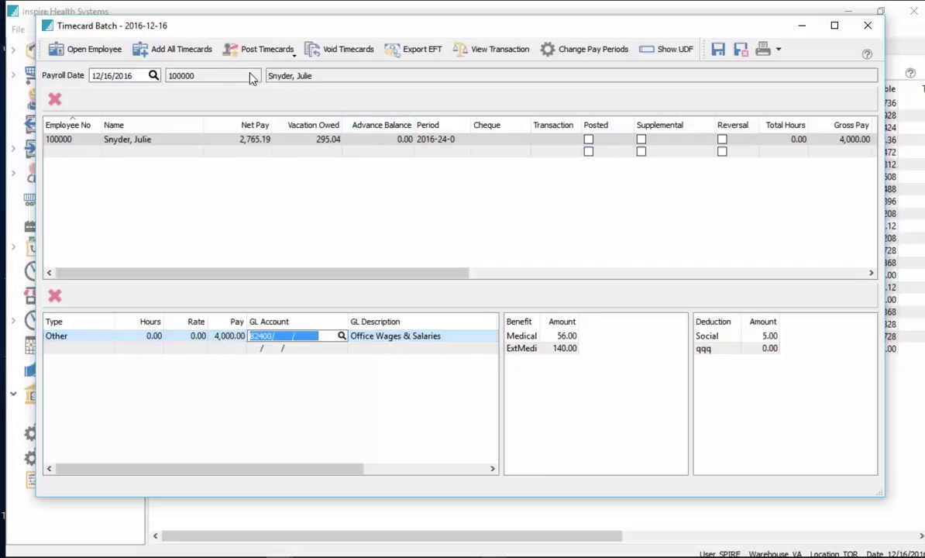
Step: Post all timecards in the batch, skip printing the payroll reports, and close the batch
{"action": "left_click", "coordinate": [263, 50]}
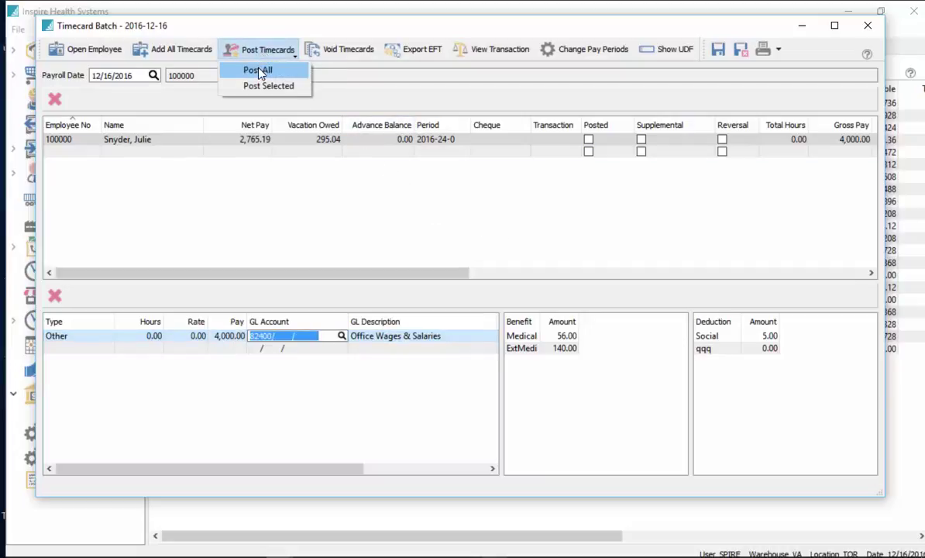
{"action": "left_click", "coordinate": [259, 69]}
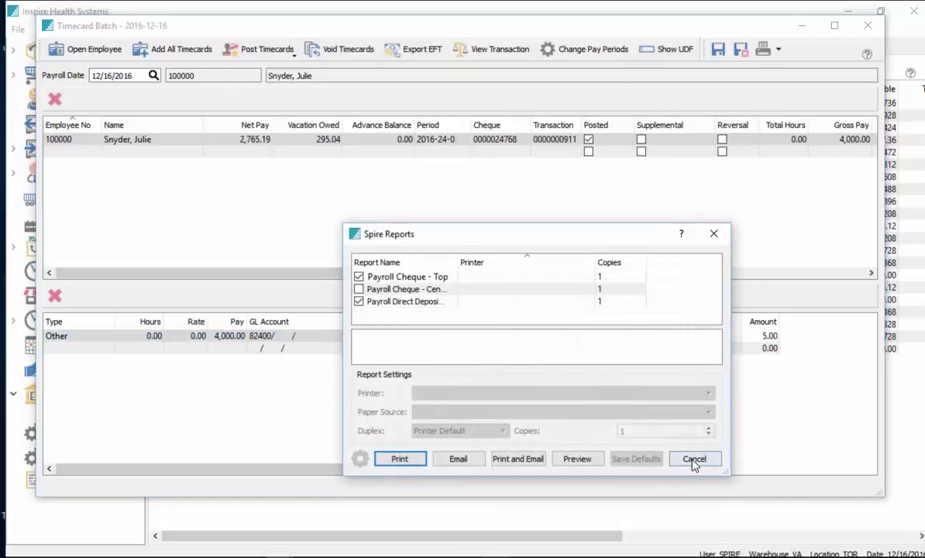
{"action": "left_click", "coordinate": [694, 459]}
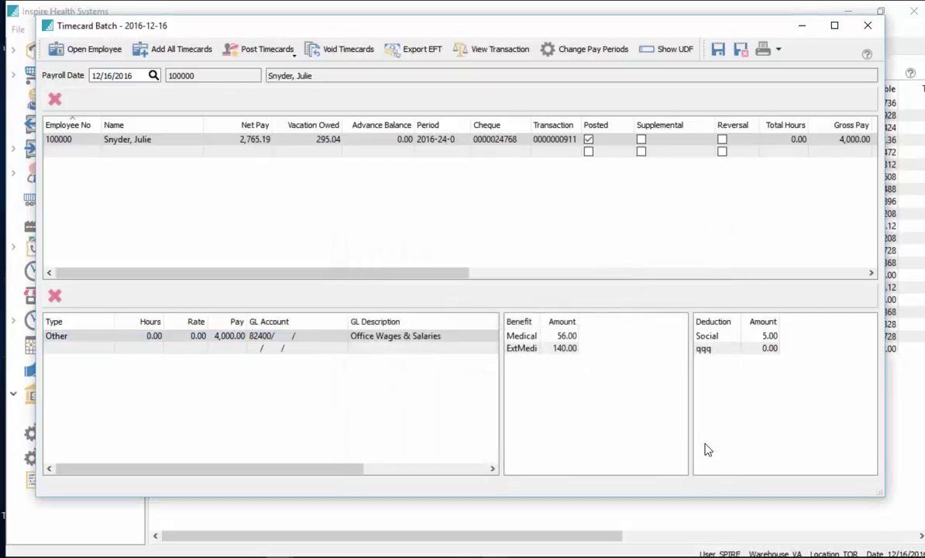
{"action": "left_click", "coordinate": [868, 28]}
Step: Check which year's earnings the posted timecard affected for the first listed employee, and return to the employee list
{"action": "left_click", "coordinate": [262, 46]}
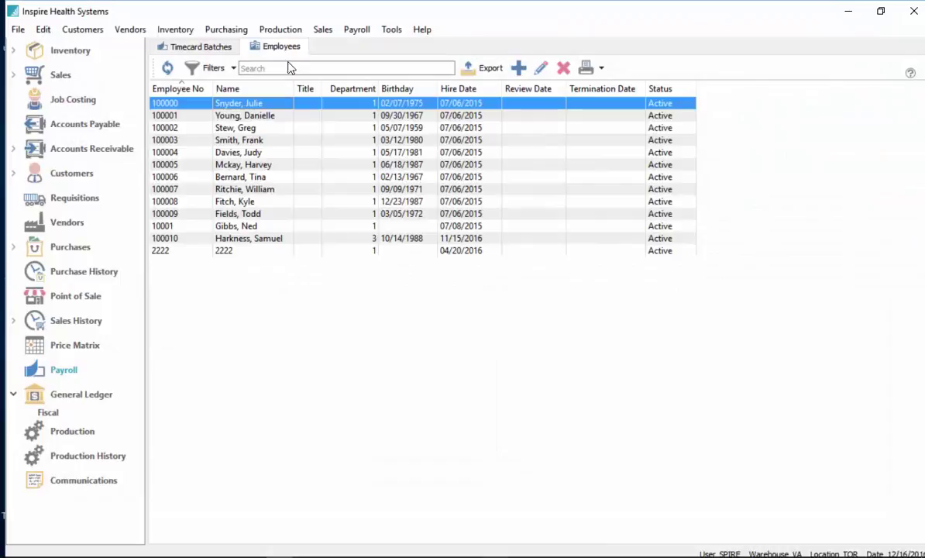
{"action": "double_click", "coordinate": [260, 110]}
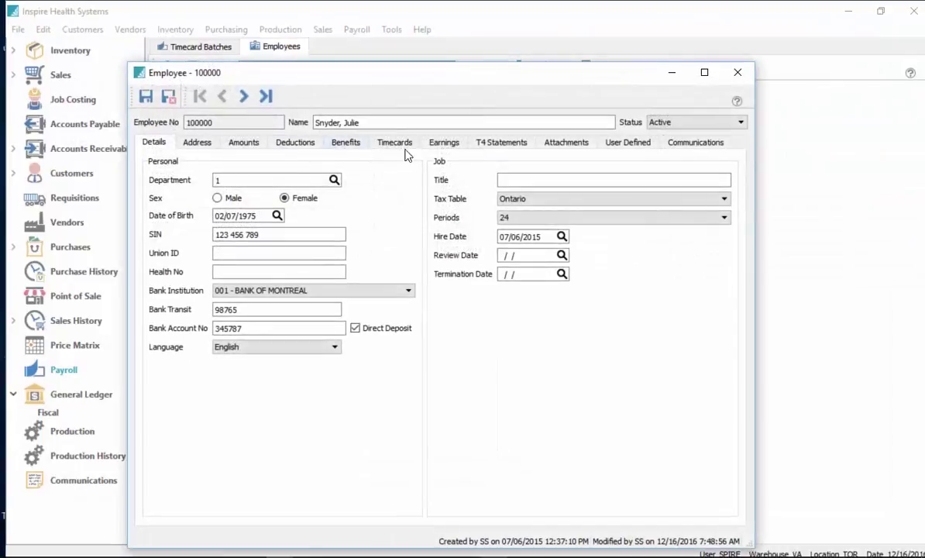
{"action": "left_click", "coordinate": [446, 144]}
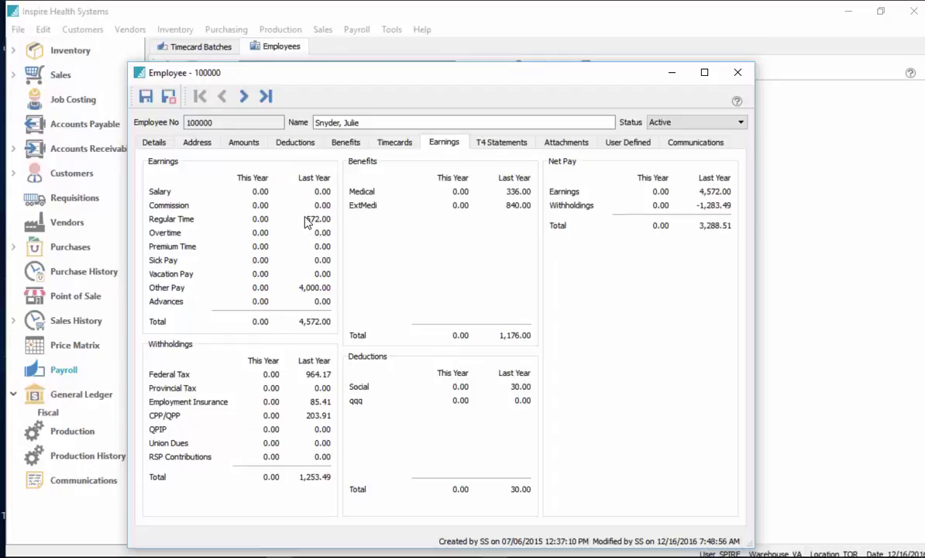
{"action": "left_click", "coordinate": [737, 72]}
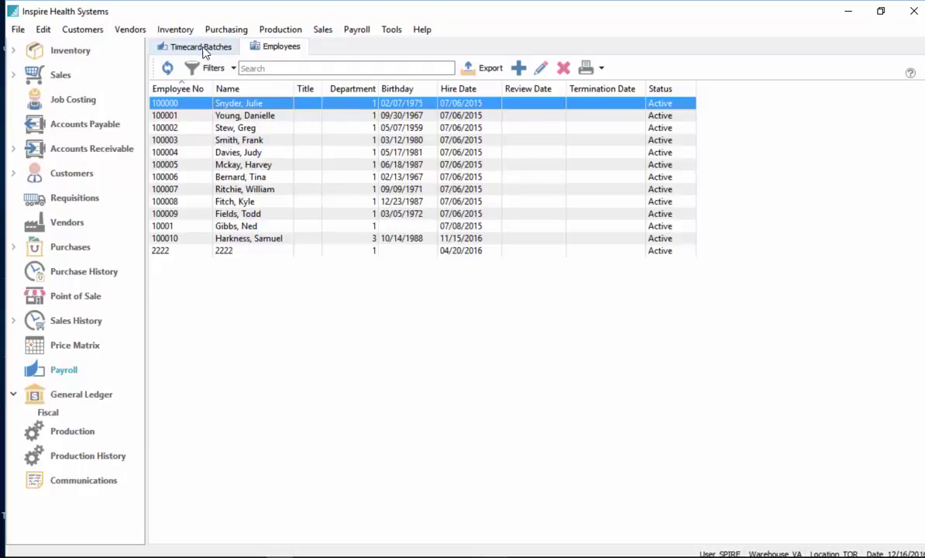
{"action": "left_click", "coordinate": [239, 149]}
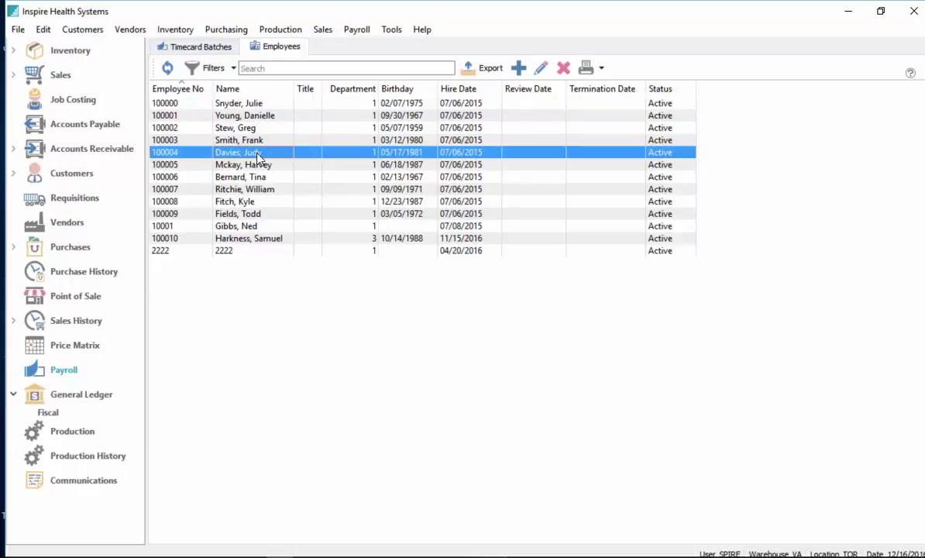